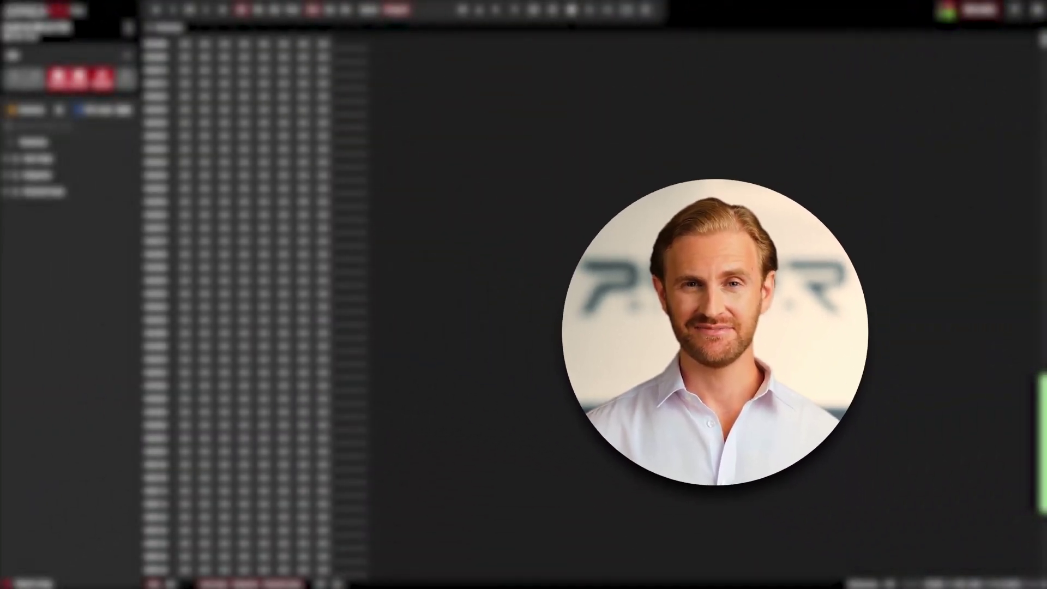
# Open the 29C0B2 Rail pressure request map from the mappacks and display it in 3D.
pyautogui.click(5, 175)
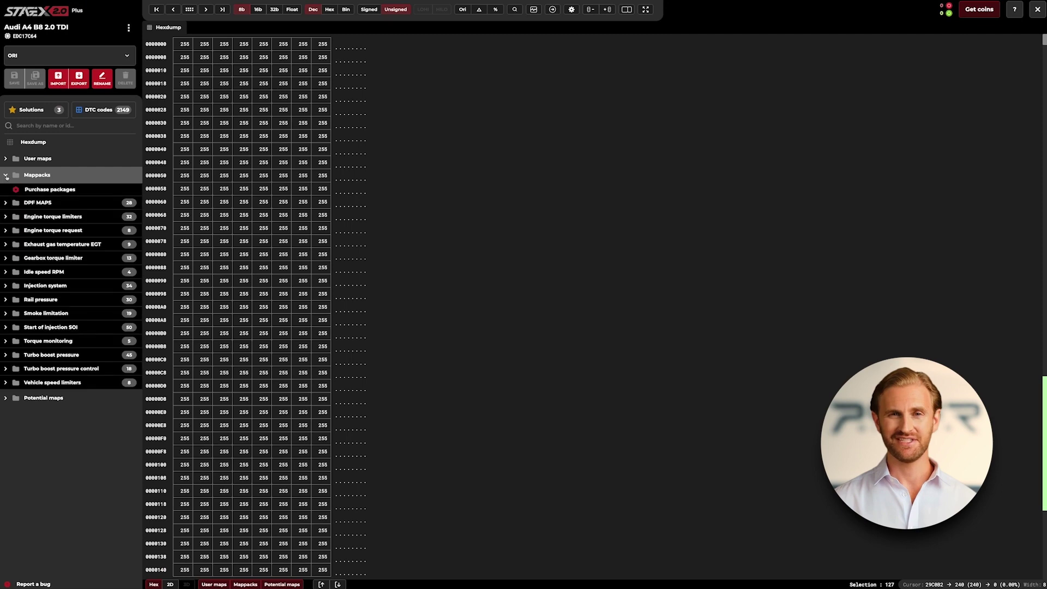
pyautogui.click(6, 299)
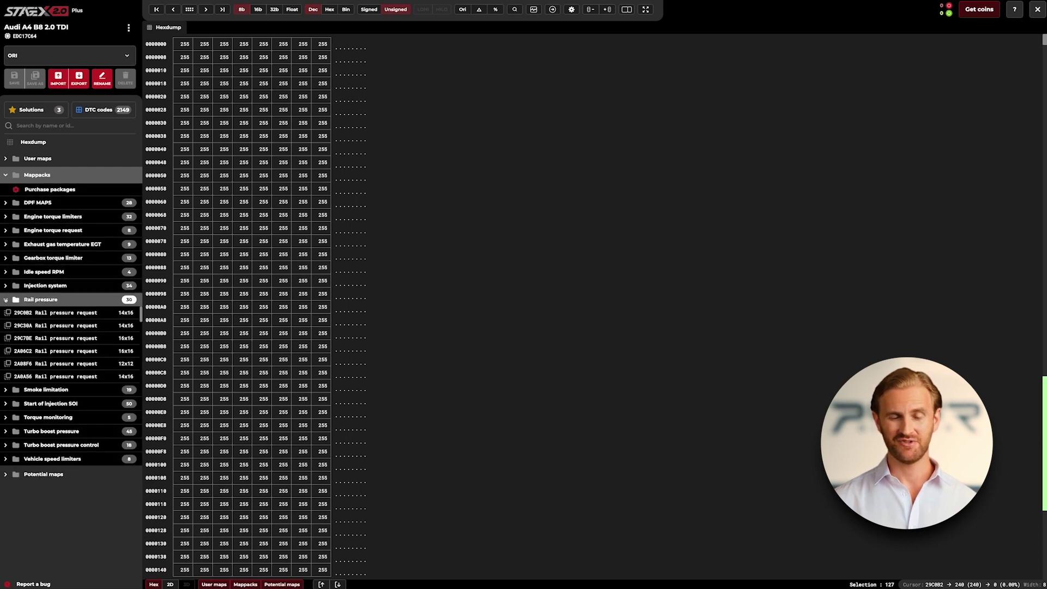
pyautogui.click(26, 313)
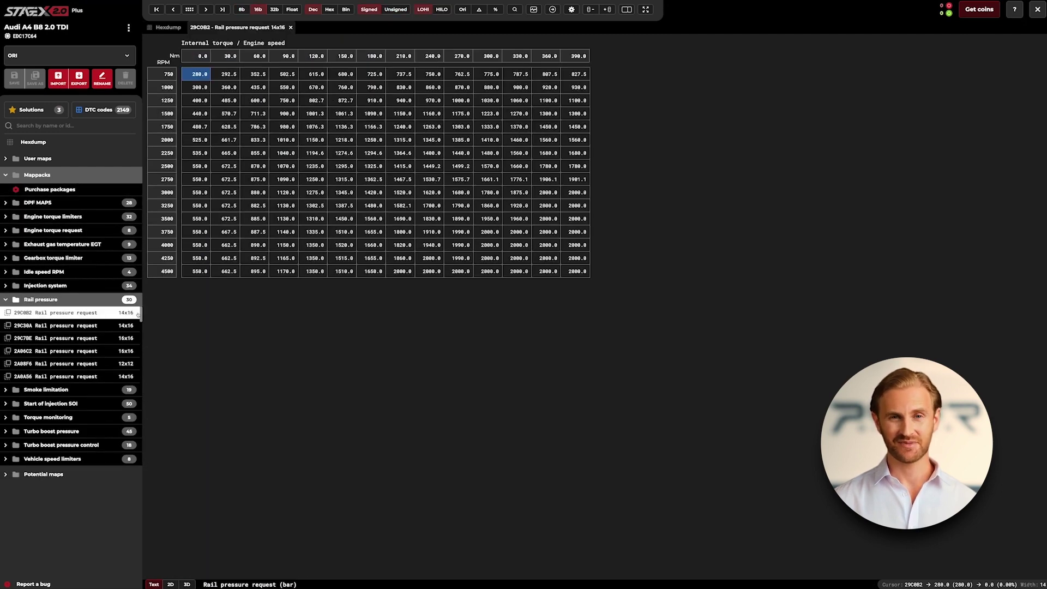
pyautogui.click(187, 584)
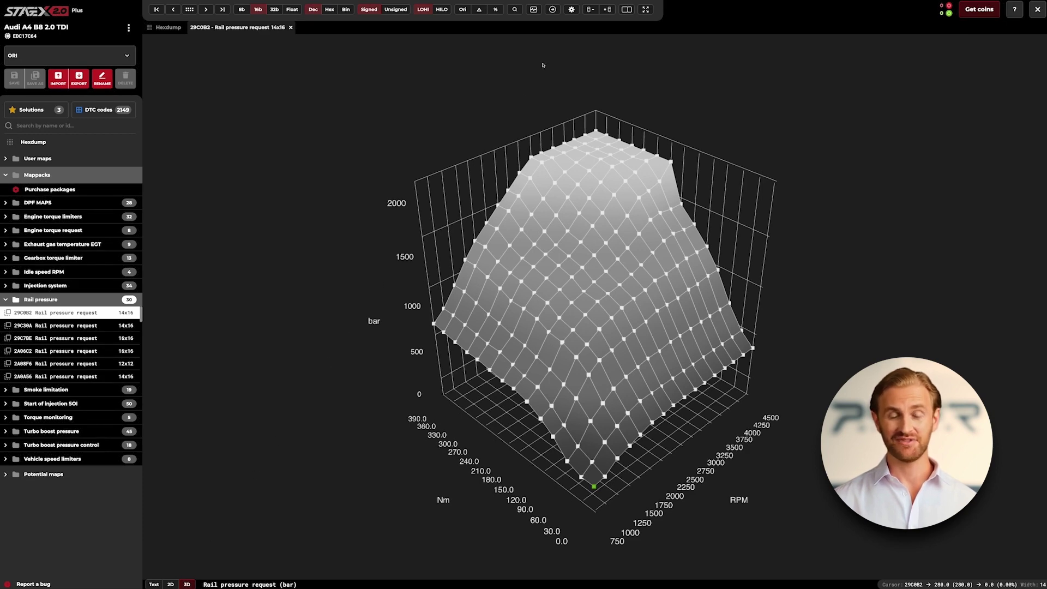
# Enable the color mask on 3D mode in the settings.
pyautogui.click(571, 11)
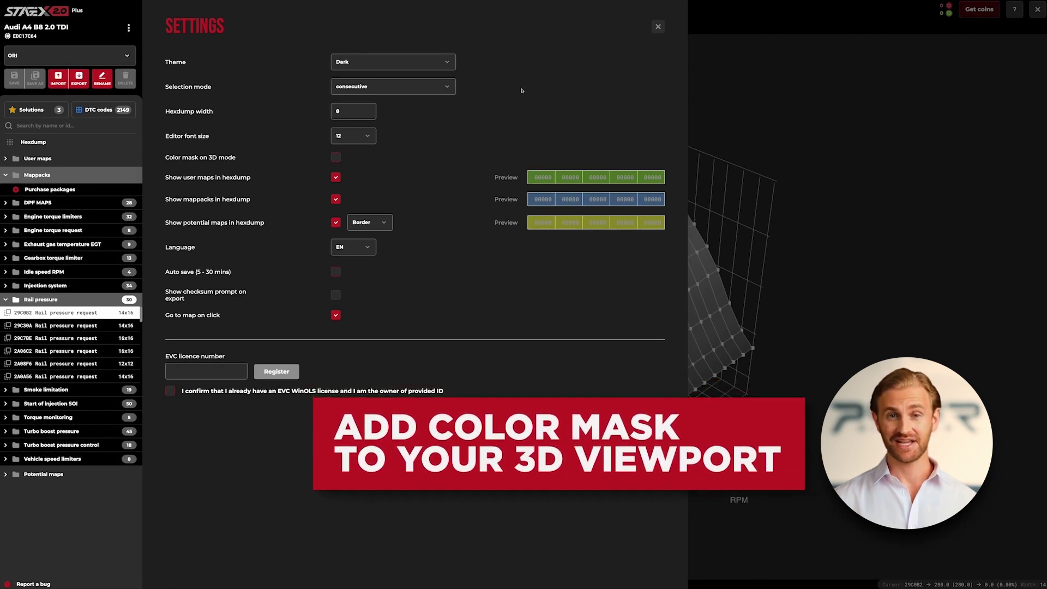
pyautogui.click(336, 158)
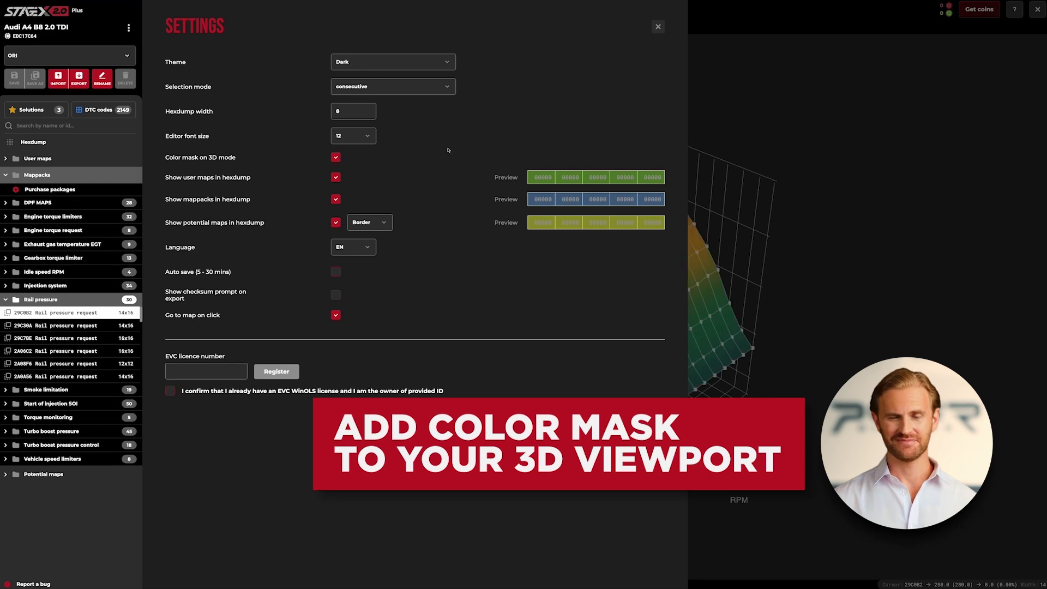
pyautogui.click(656, 28)
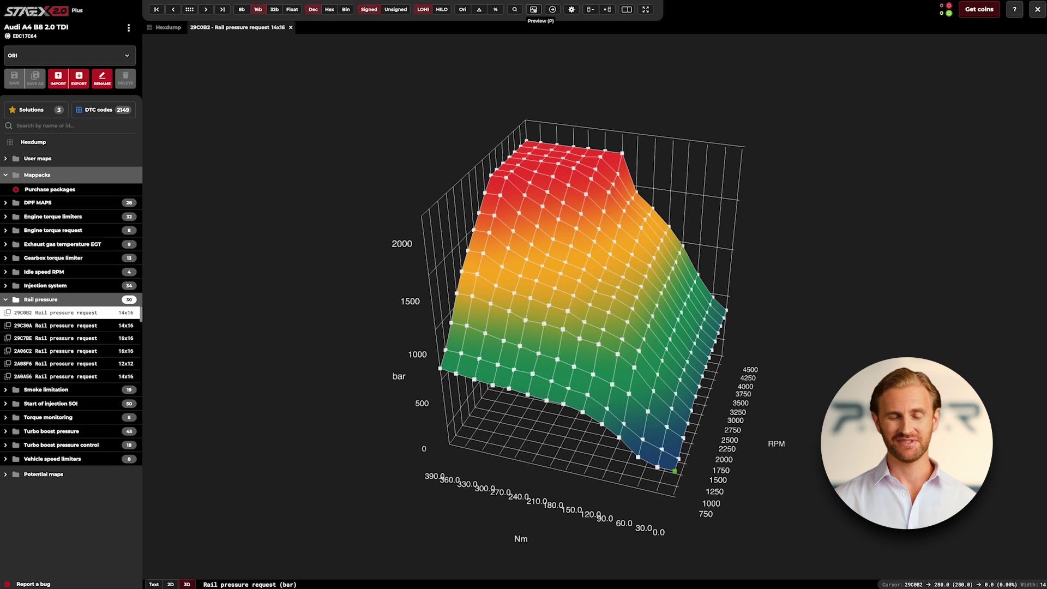
# Check the 29C0B2 Rail pressure request map in the preview window and close the preview.
pyautogui.click(533, 9)
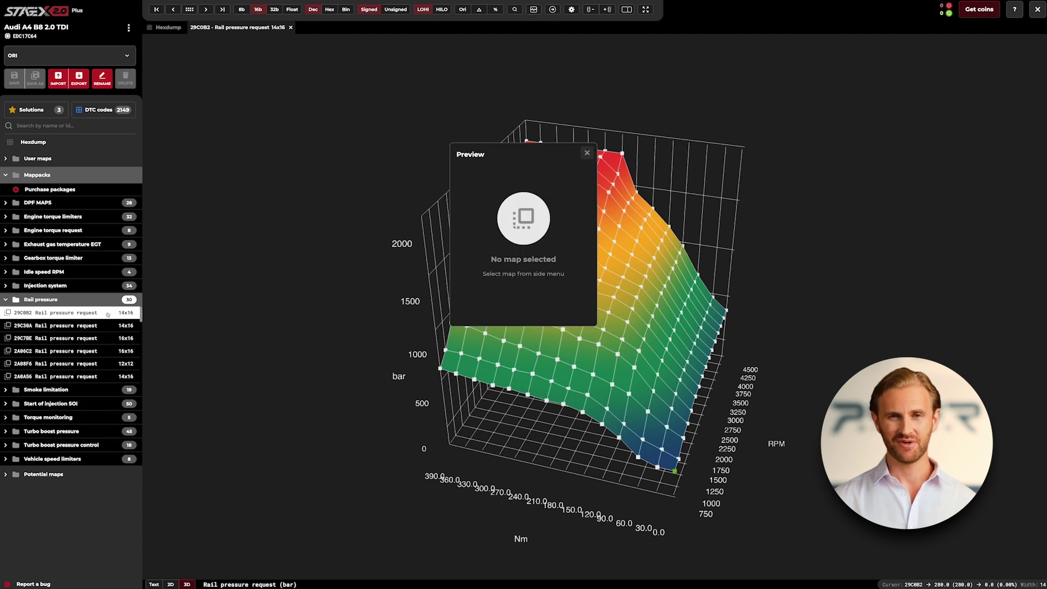
pyautogui.moveTo(107, 315)
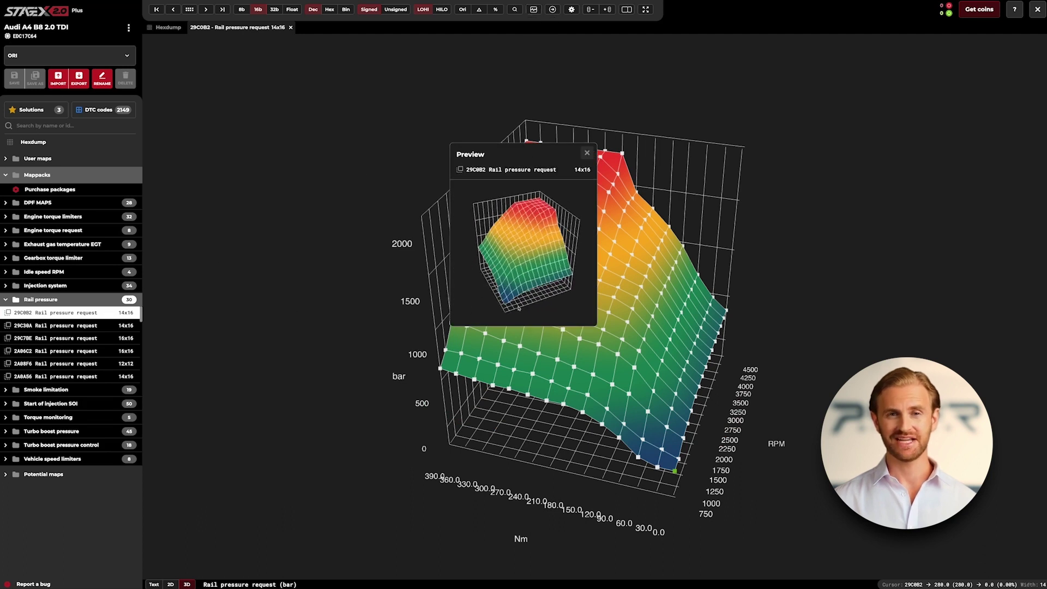
pyautogui.click(588, 153)
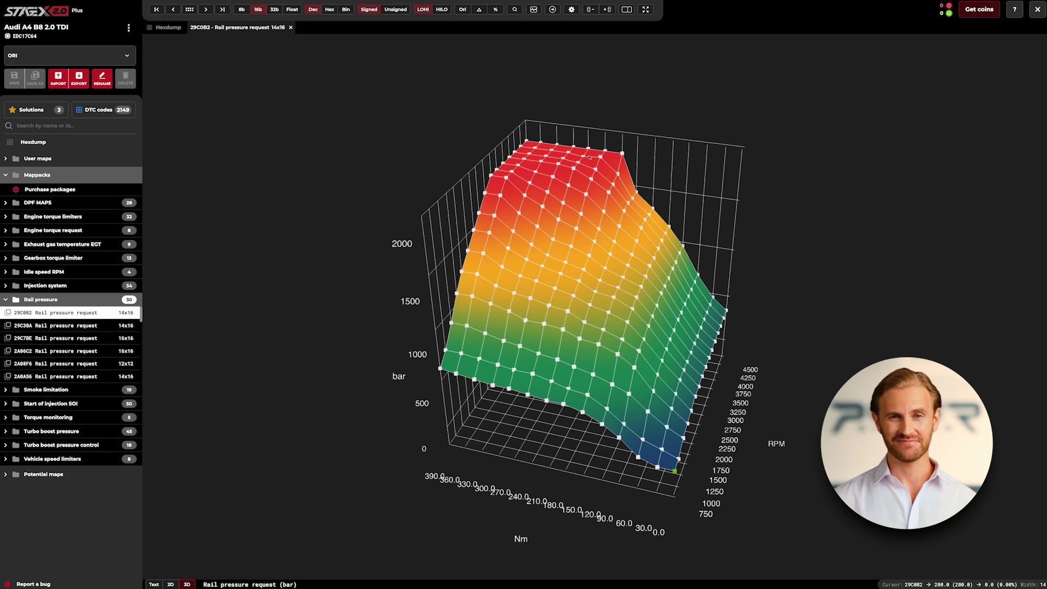
# In the hexdump, select cells from row 0278C78 to row 0278CA8 using the consecutive selection mode.
pyautogui.click(171, 30)
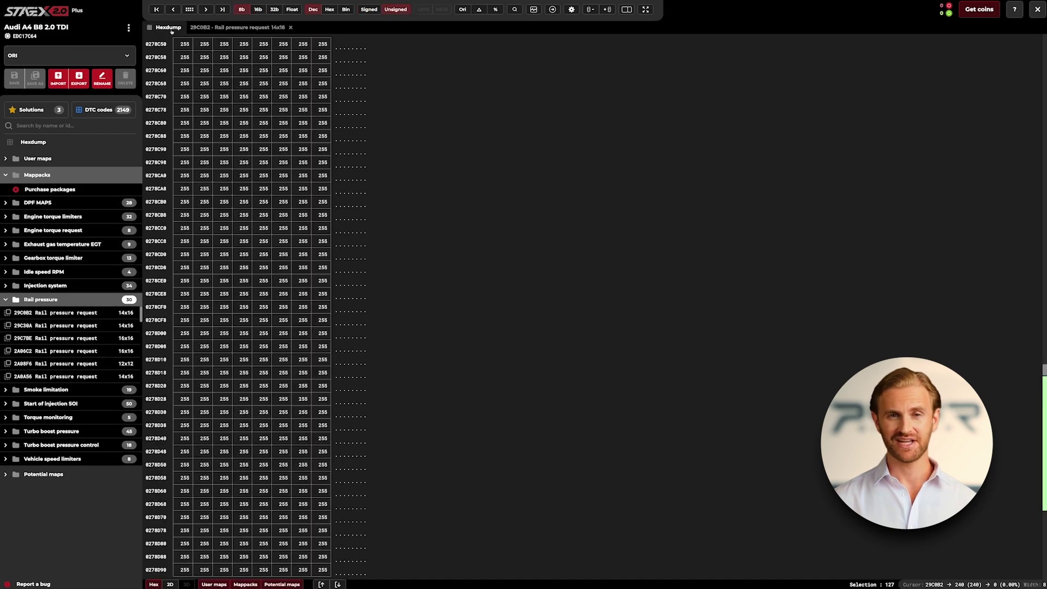
pyautogui.click(572, 10)
pyautogui.click(433, 87)
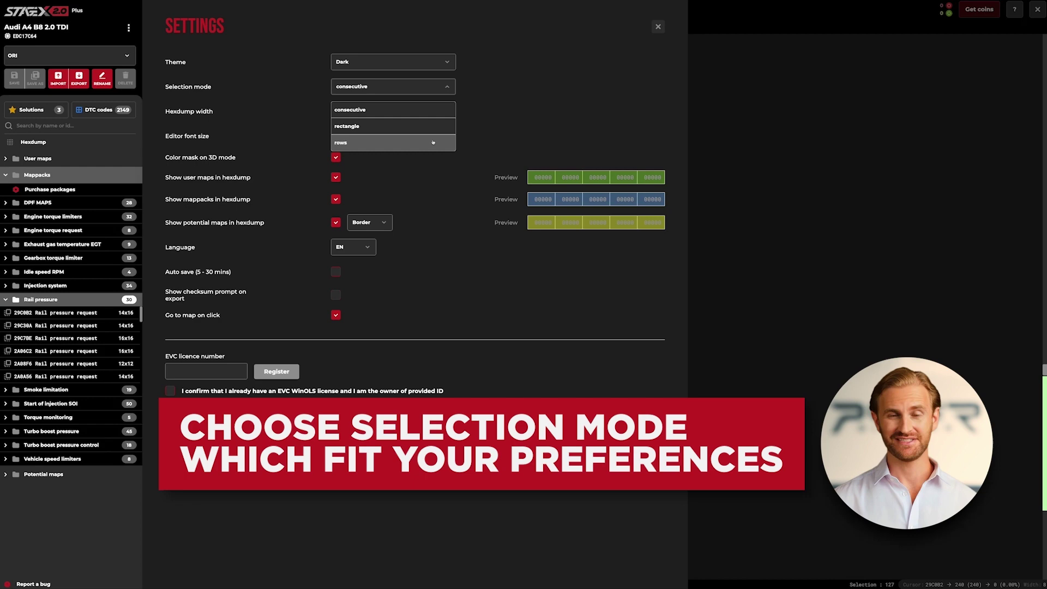
pyautogui.click(414, 109)
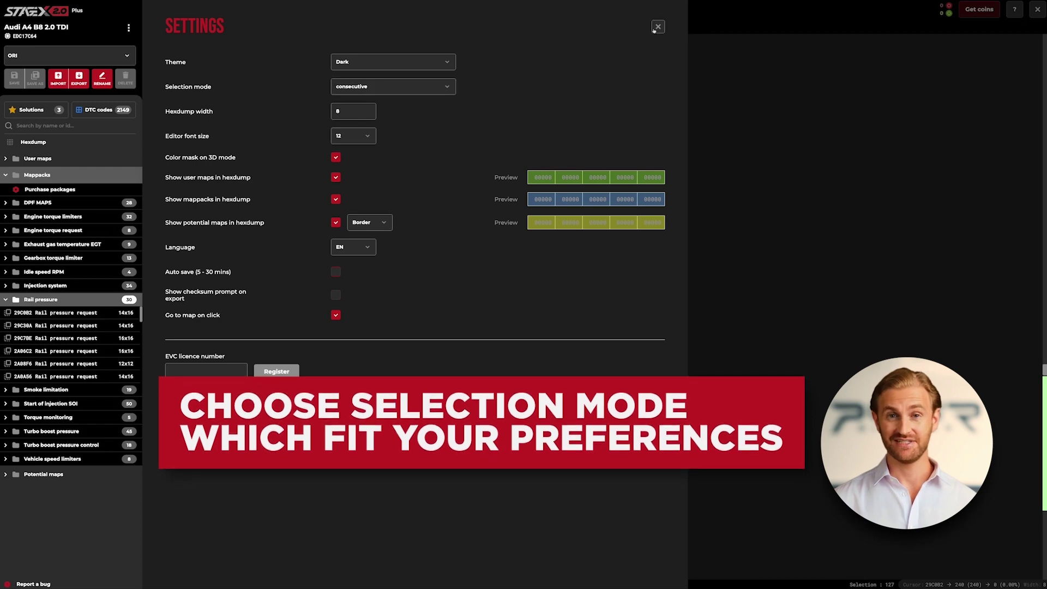
pyautogui.click(658, 26)
pyautogui.moveTo(204, 109); pyautogui.dragTo(297, 190)
# Set the selection mode to rectangle and select a block of hexdump cells from row 0278CB8 to row 0278CD8.
pyautogui.click(572, 9)
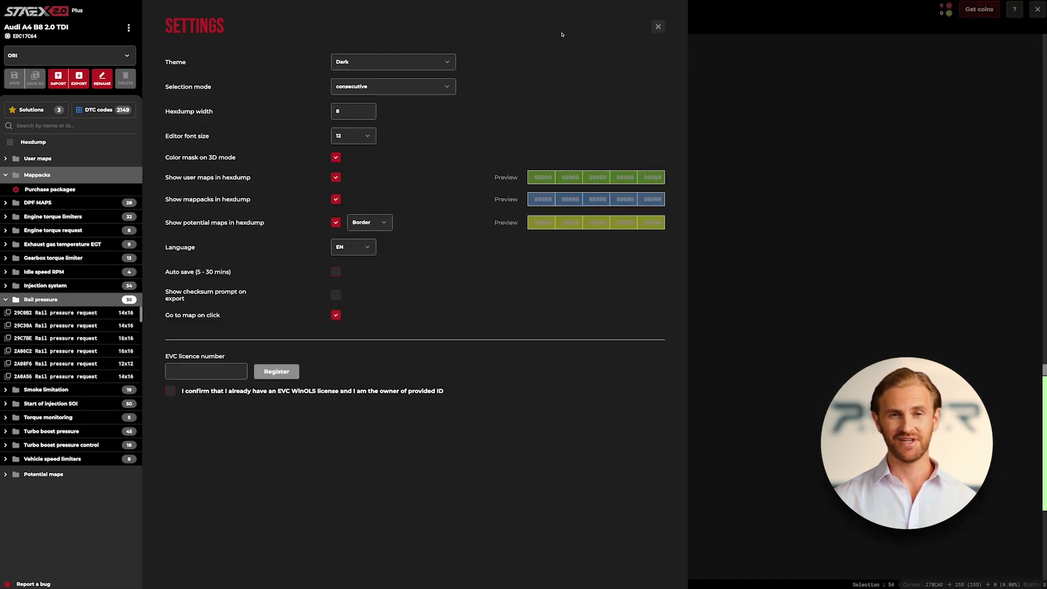
pyautogui.click(376, 81)
pyautogui.click(376, 125)
pyautogui.click(656, 24)
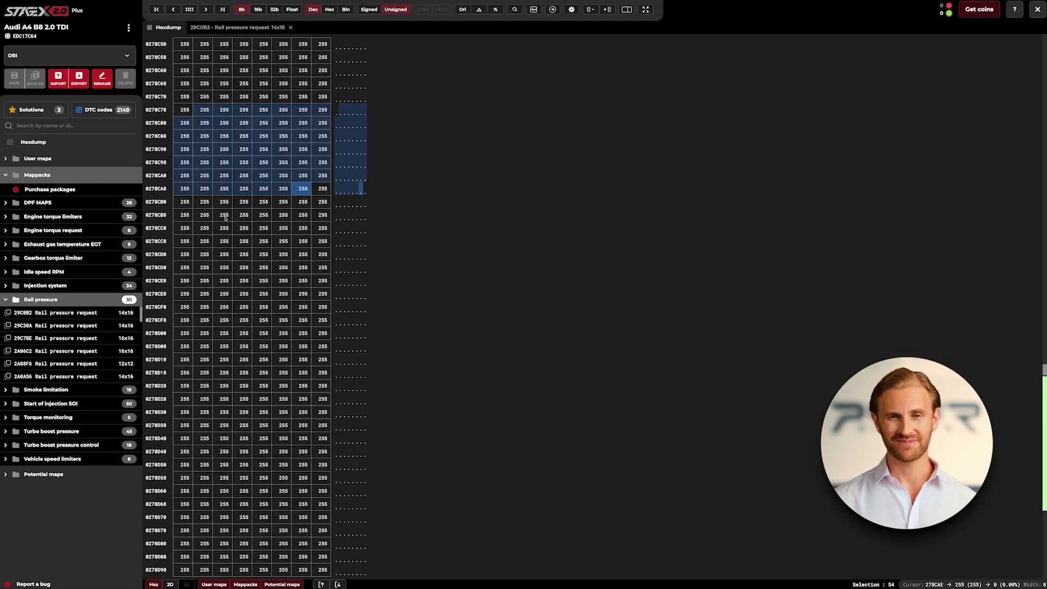
pyautogui.moveTo(206, 216); pyautogui.dragTo(305, 271)
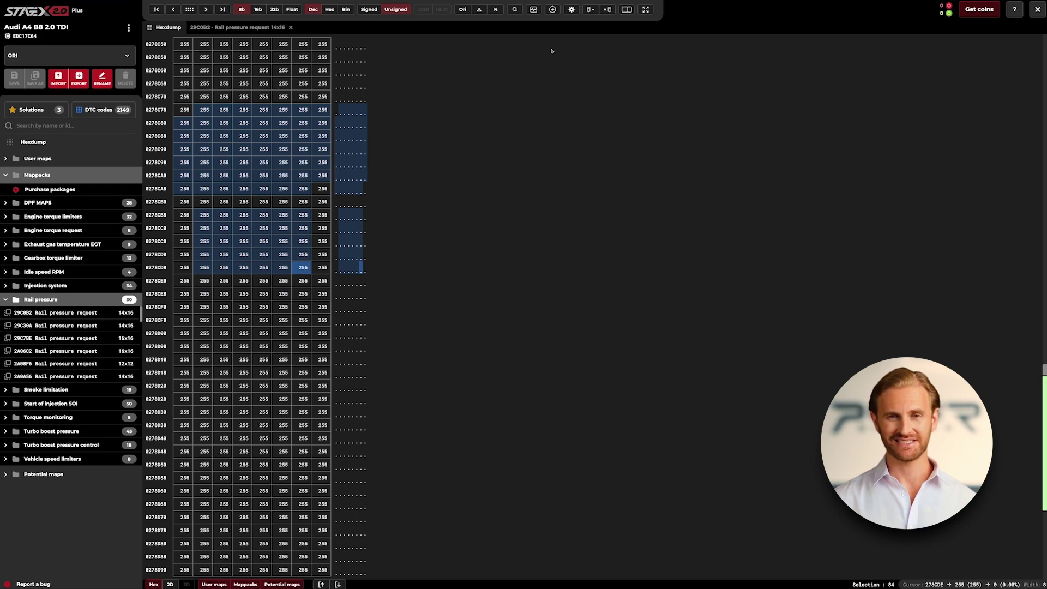
# Set the selection mode to rows and select the hexdump rows from 0278CE8 to 0278D08.
pyautogui.click(569, 10)
pyautogui.click(451, 94)
pyautogui.click(429, 143)
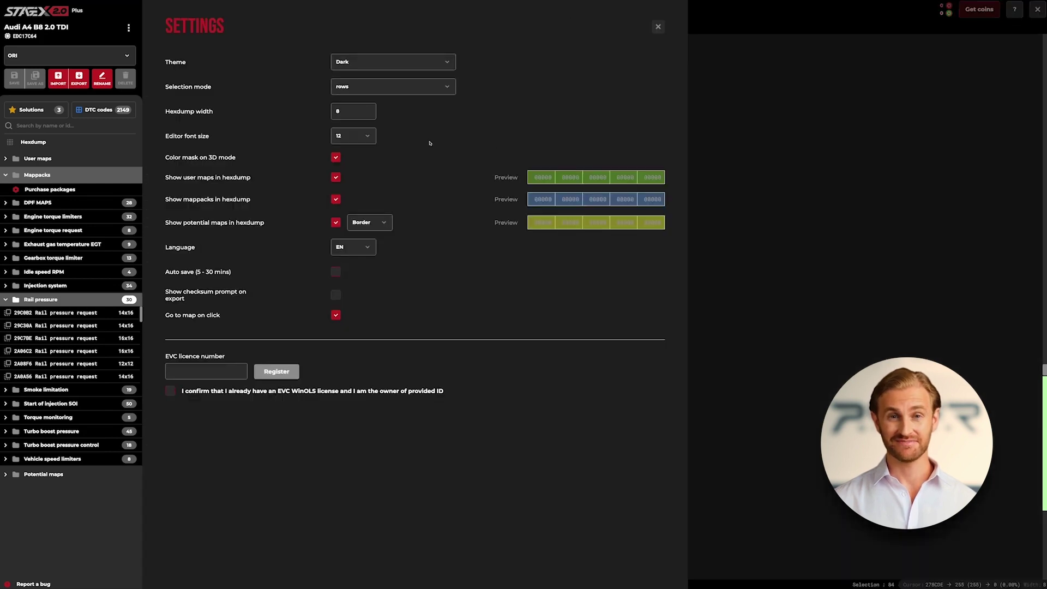
pyautogui.click(657, 27)
pyautogui.moveTo(244, 294); pyautogui.dragTo(247, 347)
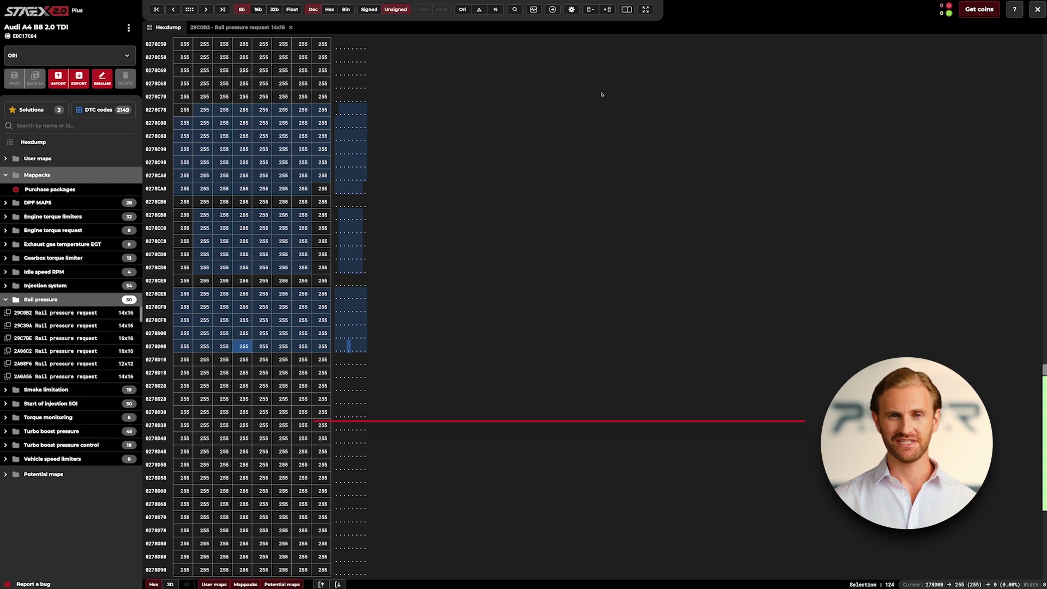
# Widen the hexdump view to 11 columns and reduce it to 9 columns.
pyautogui.click(609, 9)
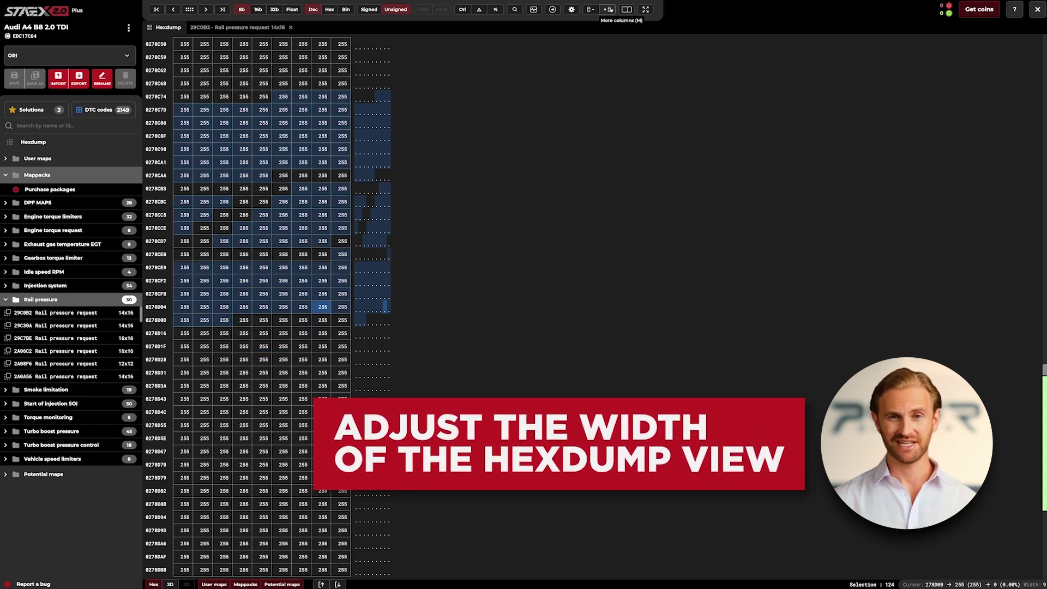
pyautogui.click(610, 9)
pyautogui.click(610, 9)
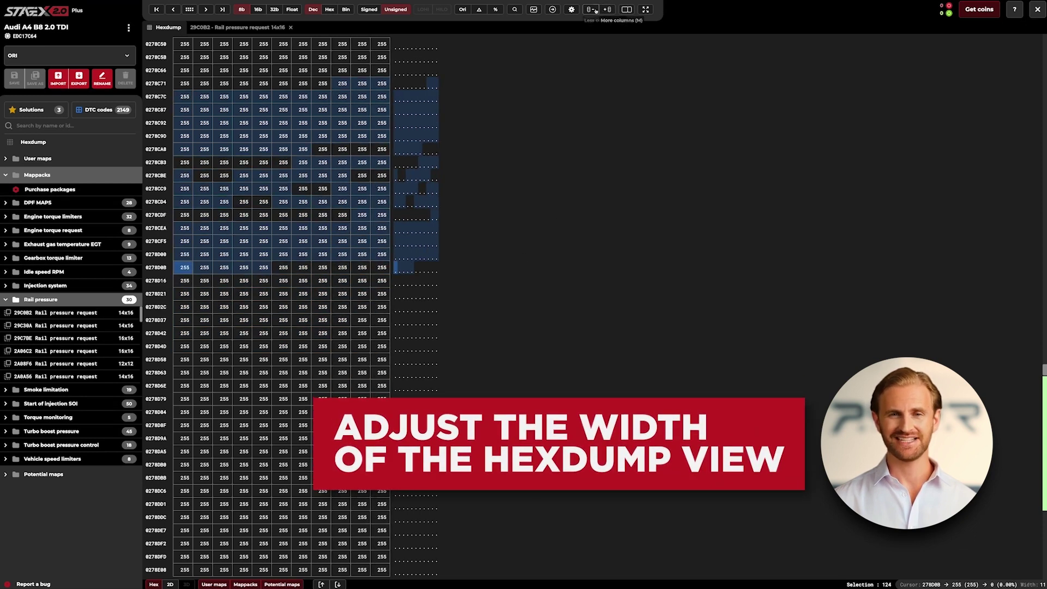
pyautogui.click(593, 9)
pyautogui.click(593, 9)
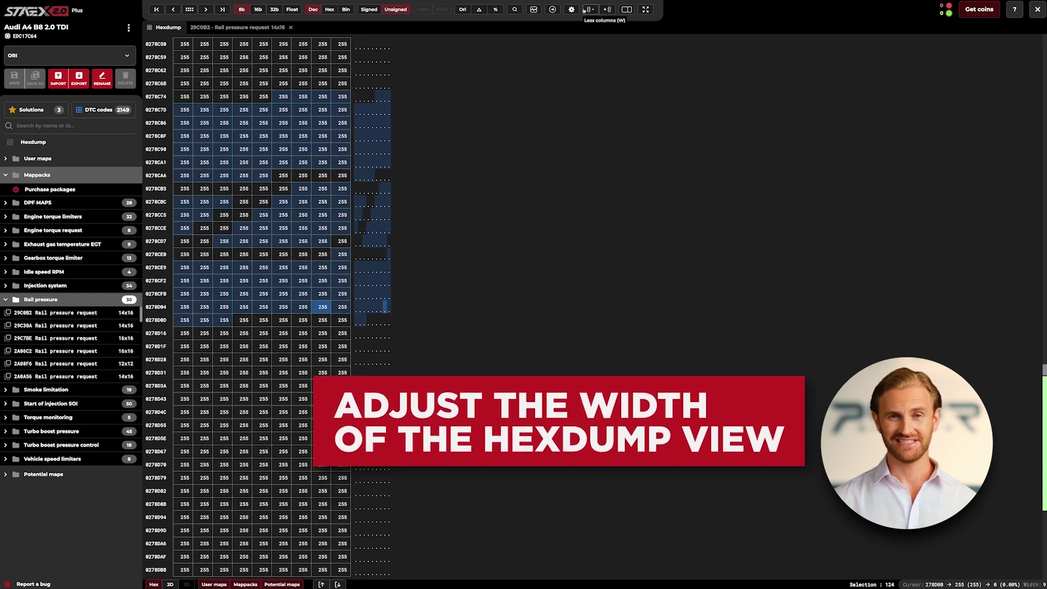
# Set the hexdump width to 15 in the settings.
pyautogui.click(573, 9)
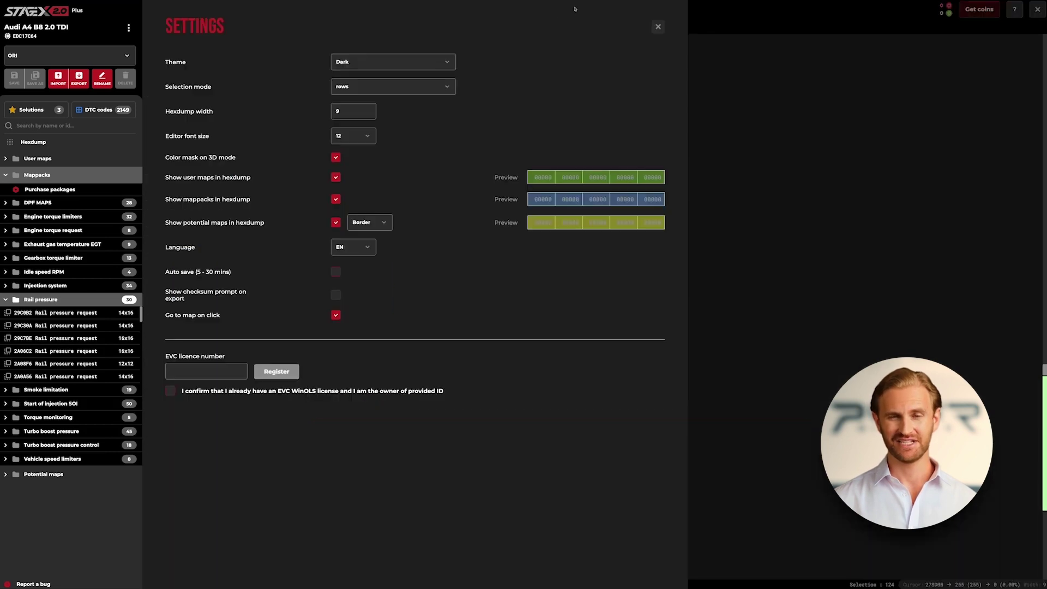
pyautogui.doubleClick(353, 112)
pyautogui.write('15')
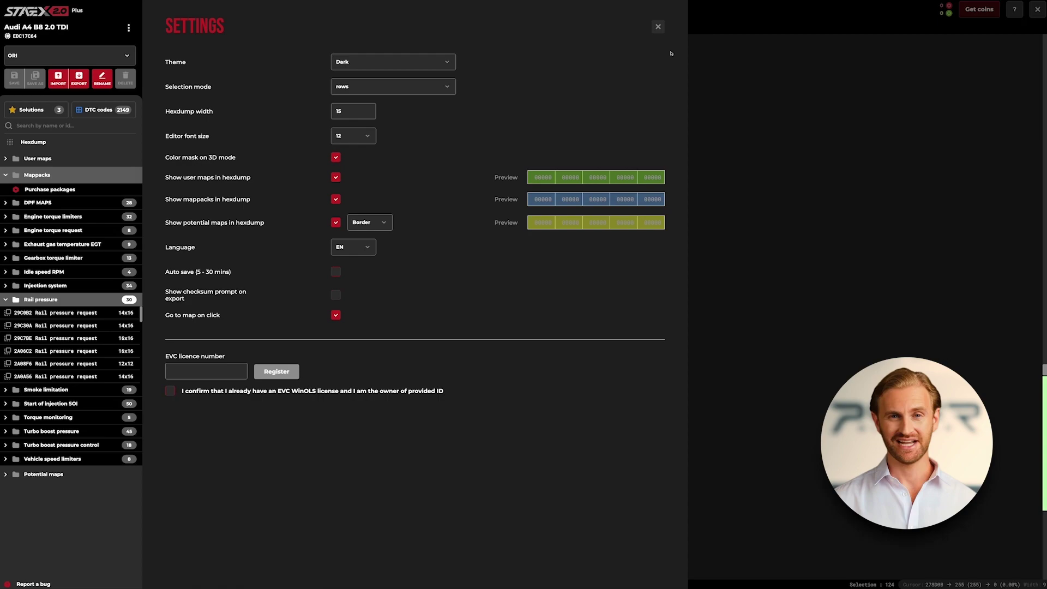
pyautogui.click(661, 27)
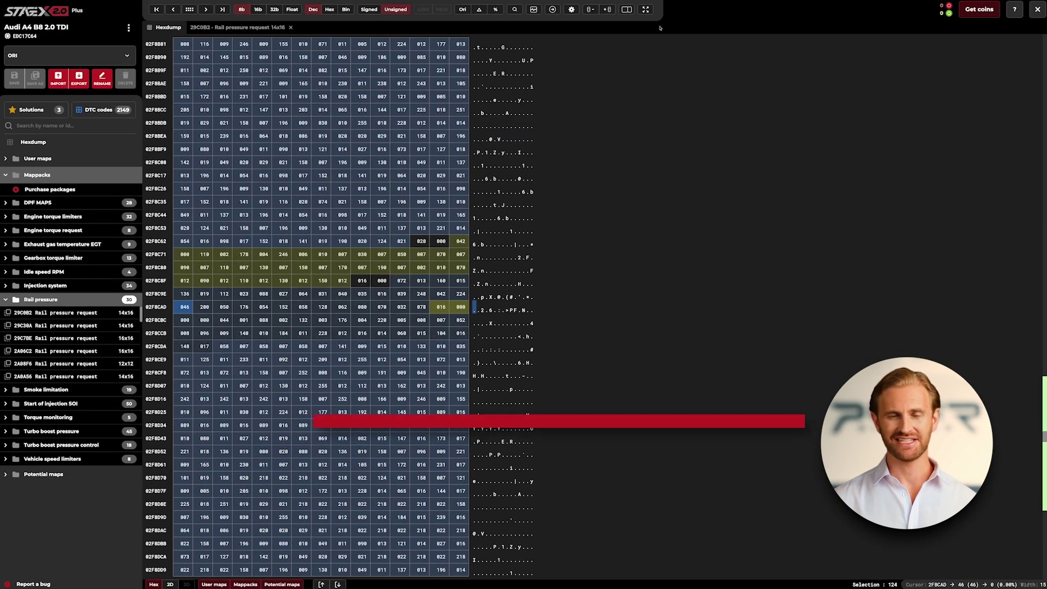
# Turn off the user maps and potential maps overlays for the hexdump in the settings.
pyautogui.click(573, 10)
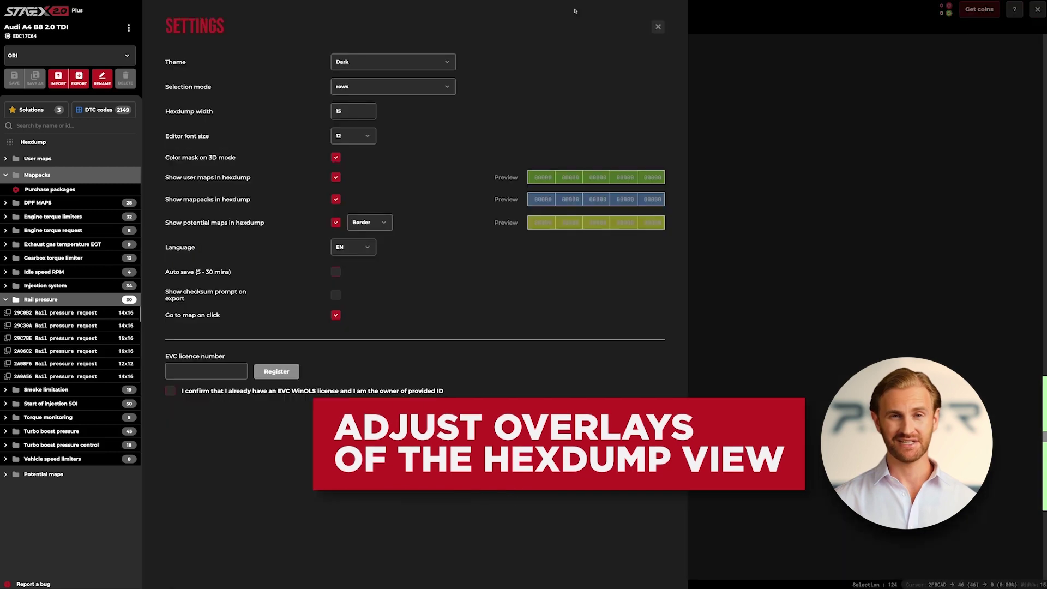
pyautogui.click(338, 177)
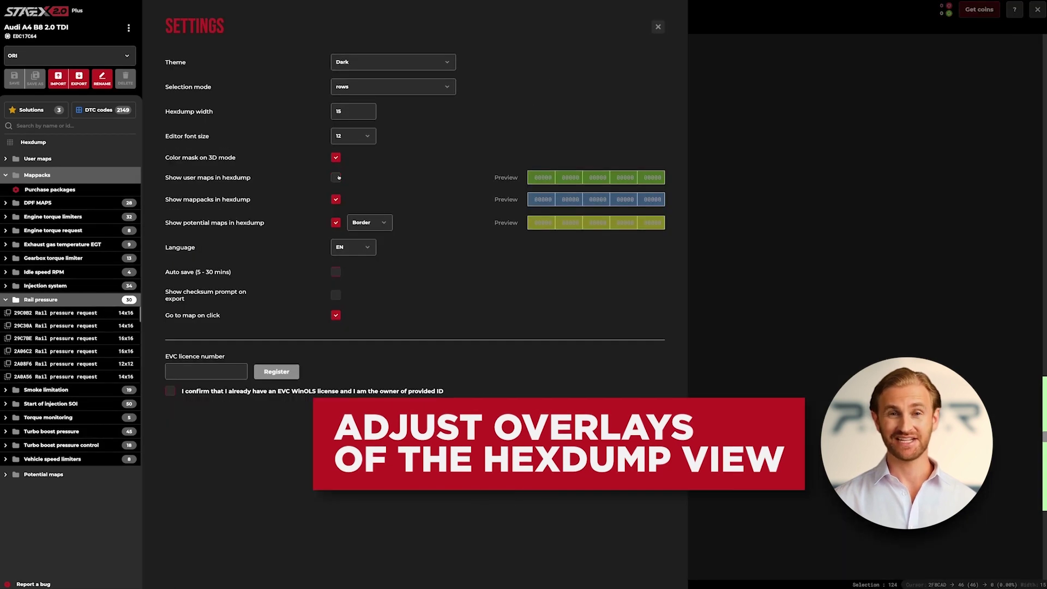
pyautogui.click(335, 223)
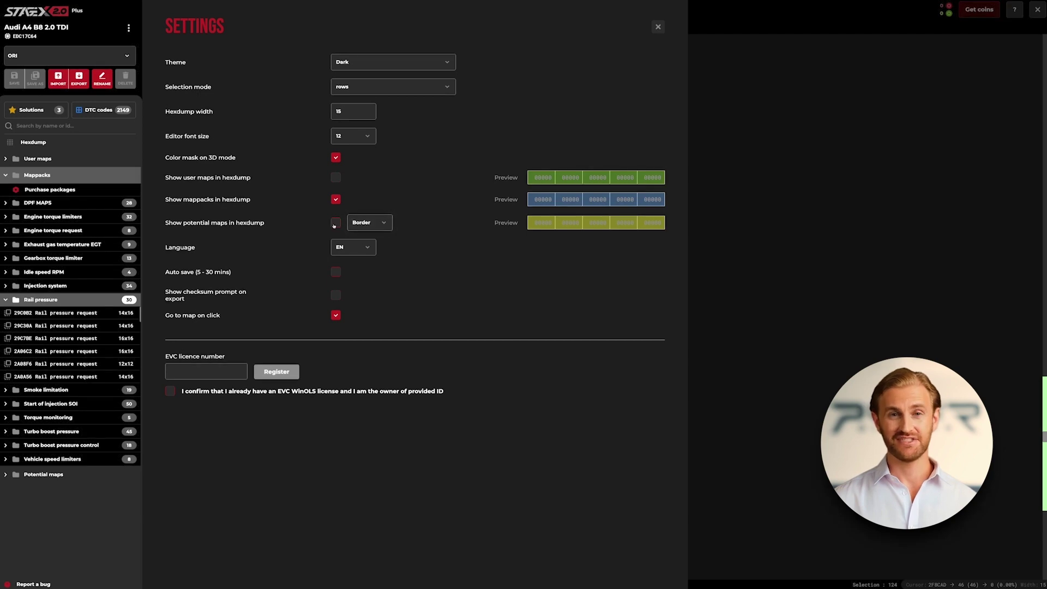
pyautogui.click(657, 27)
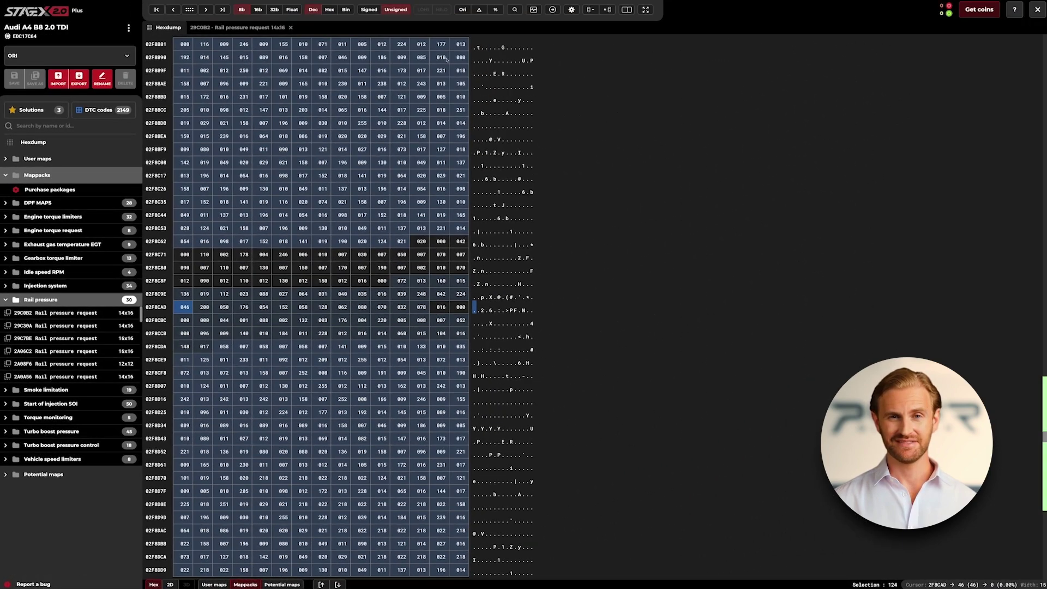
# Show the 29C0B2 Rail pressure request map as text, try the 32-bit and float formats, and restore 16-bit.
pyautogui.click(263, 28)
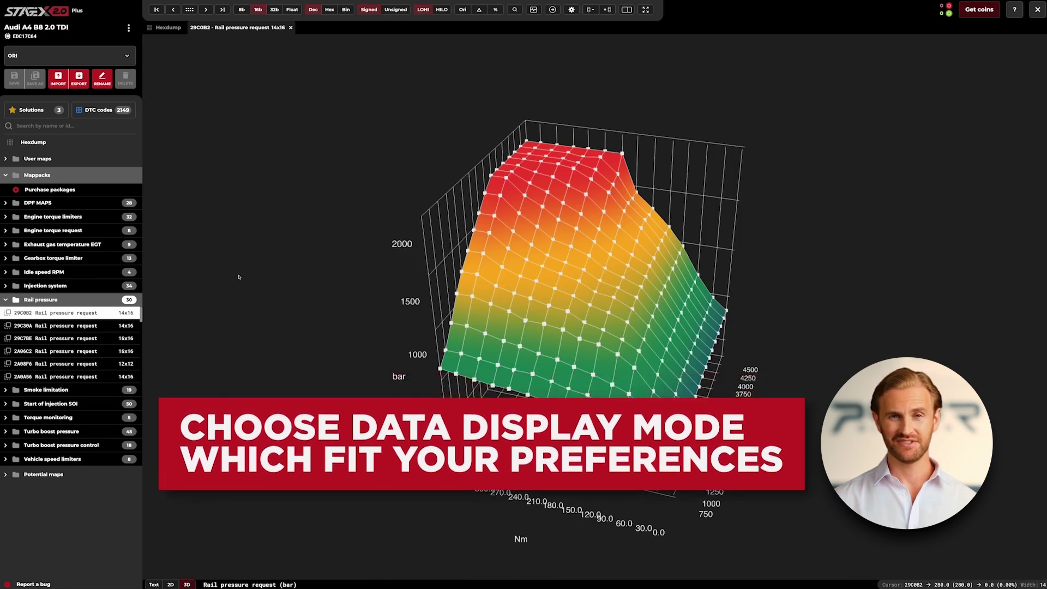
pyautogui.click(154, 584)
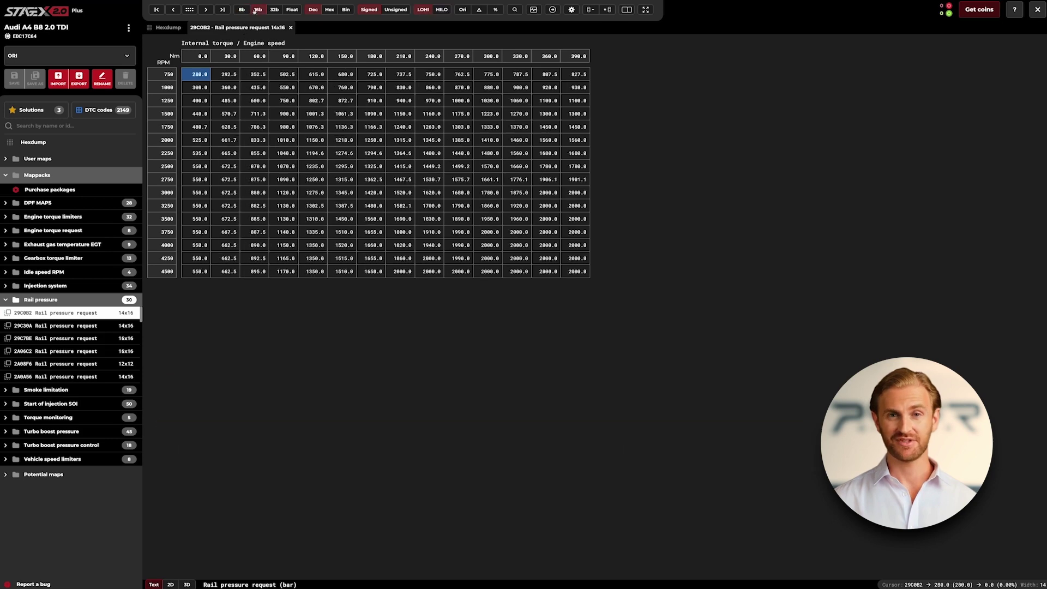
pyautogui.click(274, 10)
pyautogui.click(258, 9)
pyautogui.click(274, 9)
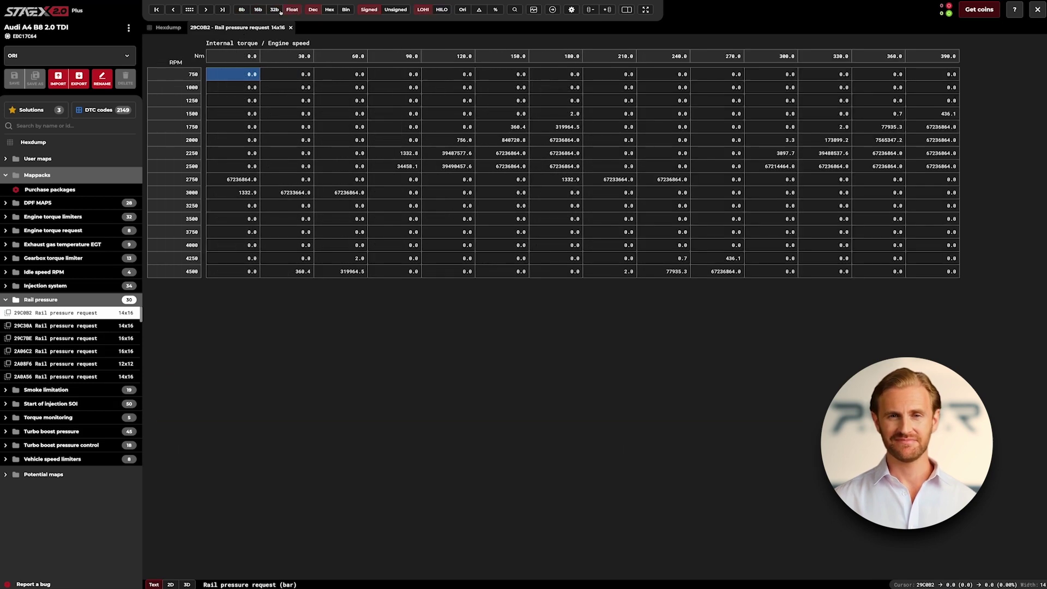
pyautogui.click(259, 10)
# Try binary values and HILO byte order on the map, and set the display to decimal, unsigned and LOHI.
pyautogui.click(345, 9)
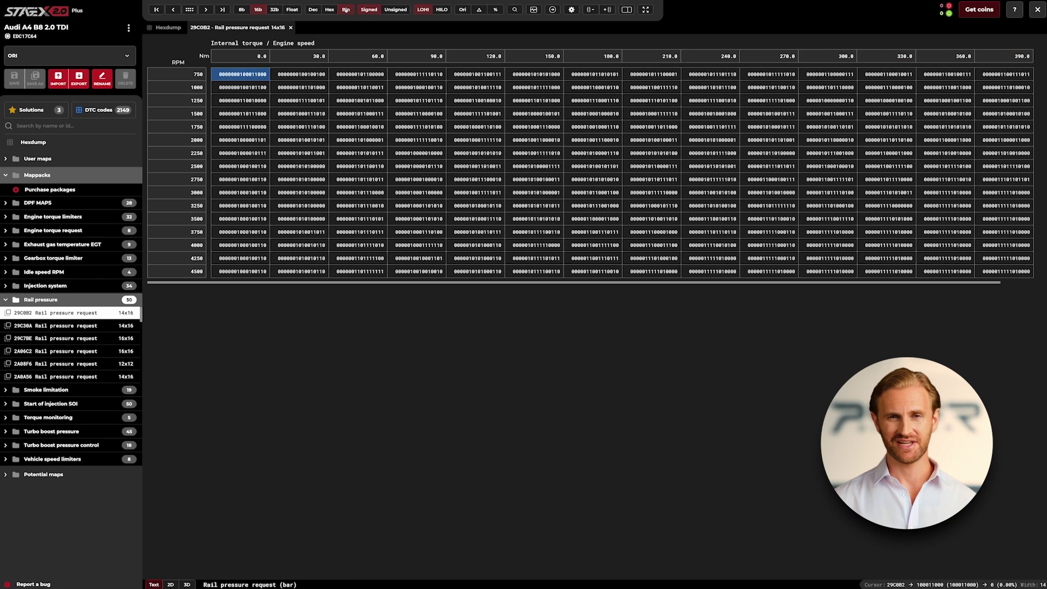
pyautogui.click(313, 9)
pyautogui.click(395, 9)
pyautogui.click(442, 10)
pyautogui.click(423, 9)
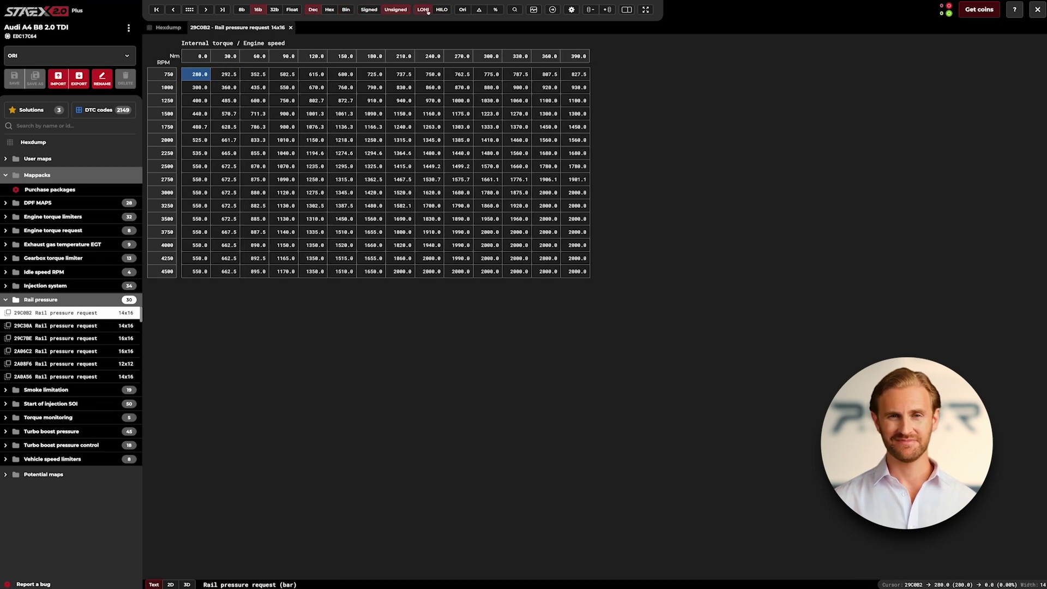
# View the rail pressure map as absolute difference, percentage difference and original values.
pyautogui.click(479, 9)
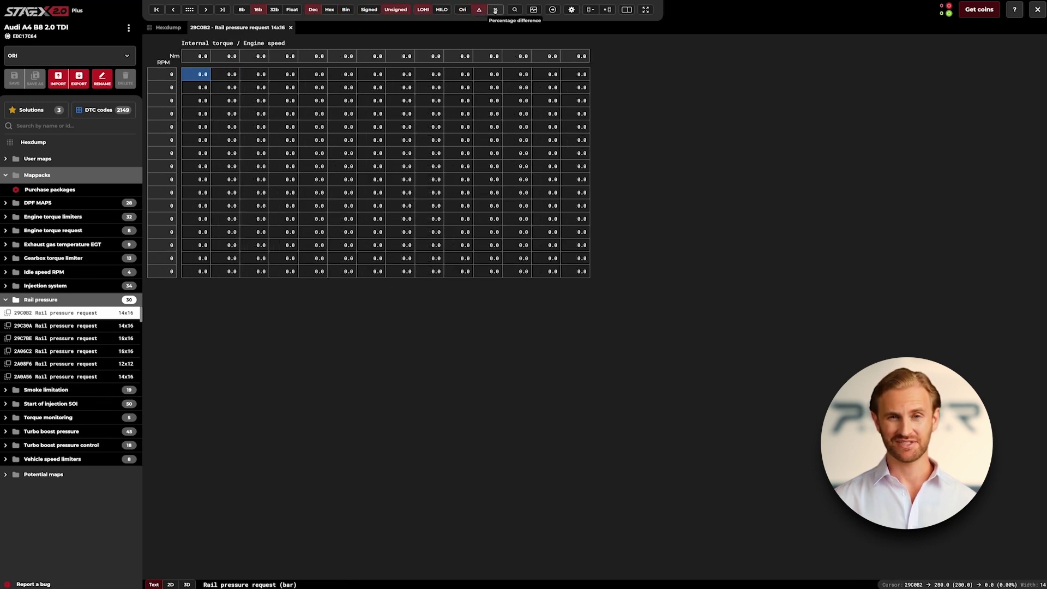
pyautogui.click(495, 9)
pyautogui.click(463, 9)
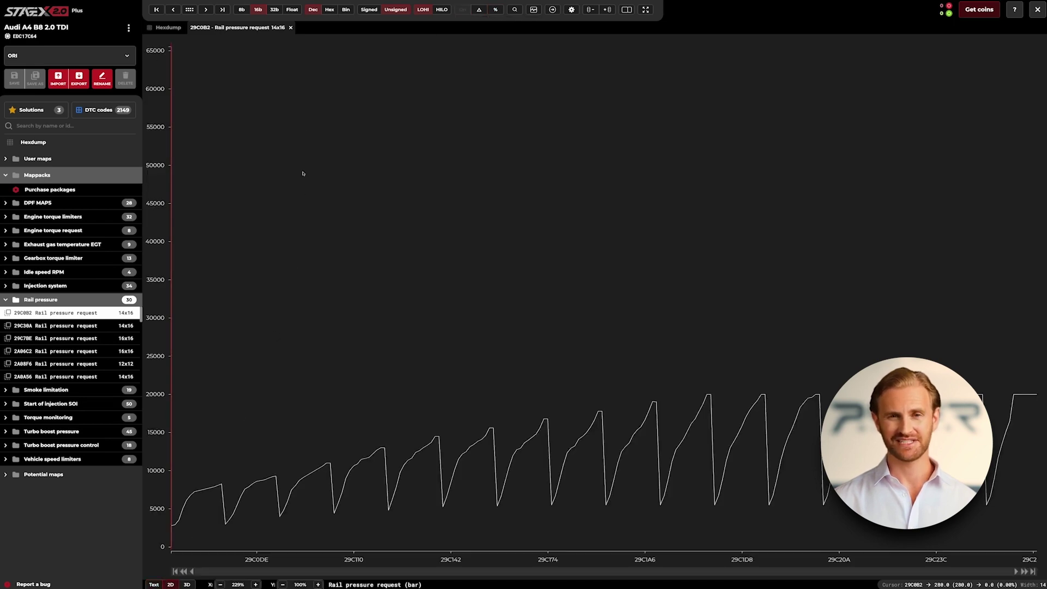
# Try 8-bit, 16-bit and HILO display on the 2D rail pressure graph, ending with 32-bit, LOHI and signed.
pyautogui.click(274, 10)
pyautogui.click(242, 10)
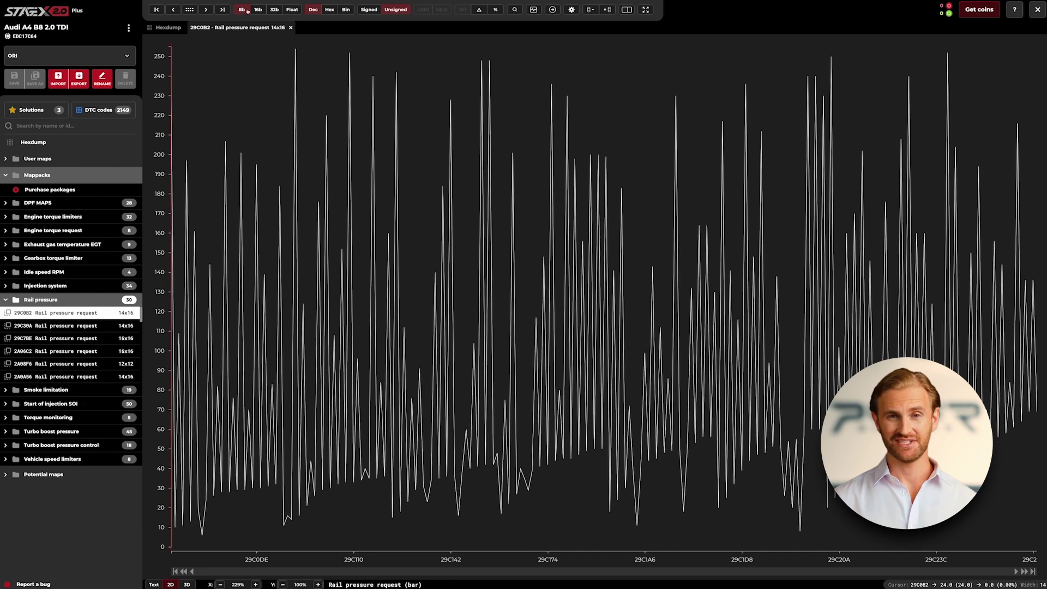
pyautogui.click(258, 10)
pyautogui.click(276, 10)
pyautogui.click(442, 10)
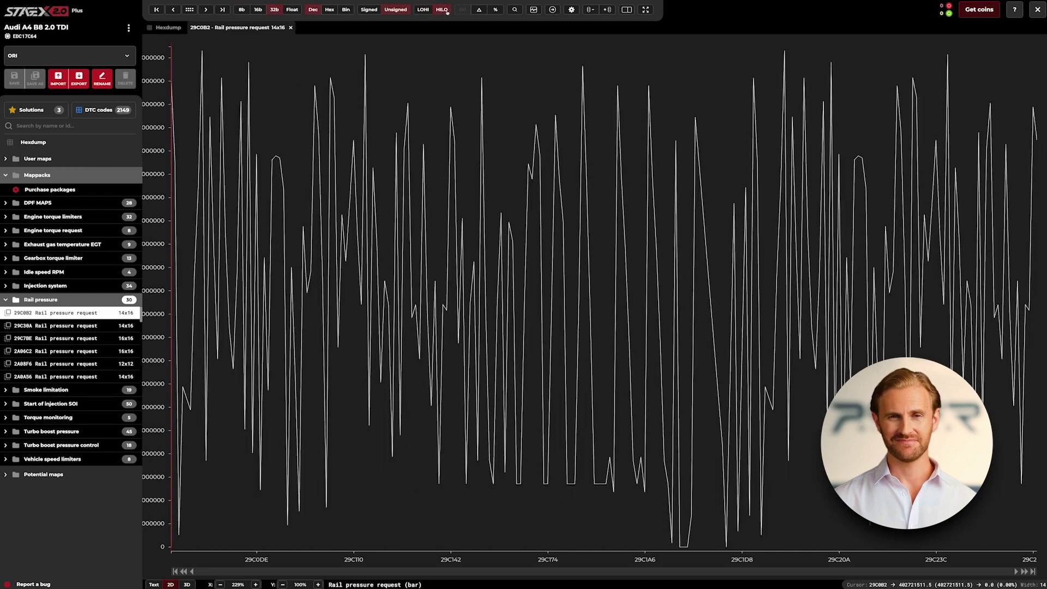
pyautogui.click(423, 10)
pyautogui.click(369, 10)
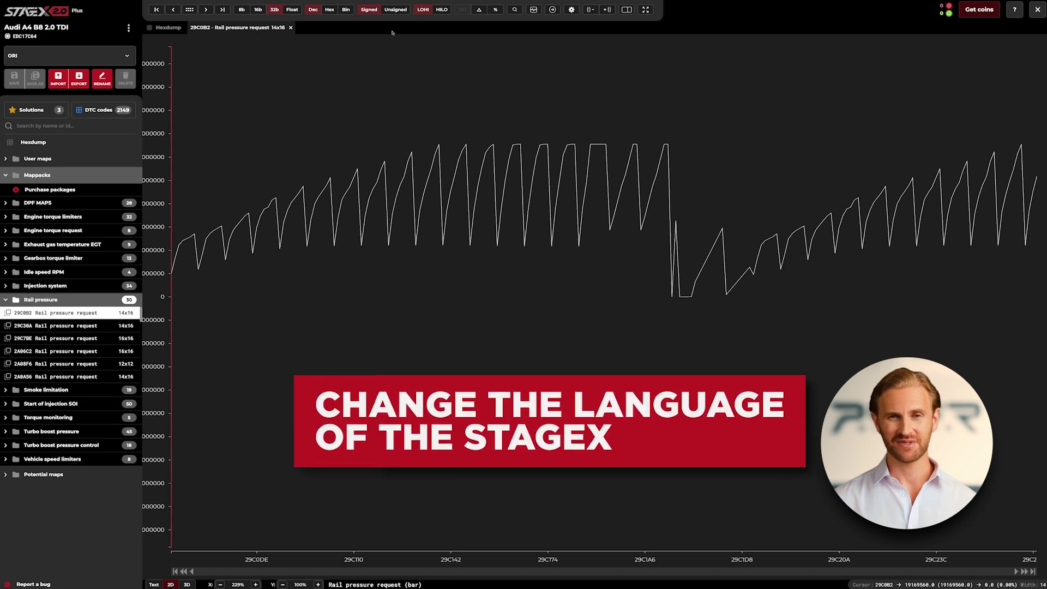
# Browse the interface languages offered in the settings and try IT and PL.
pyautogui.click(572, 10)
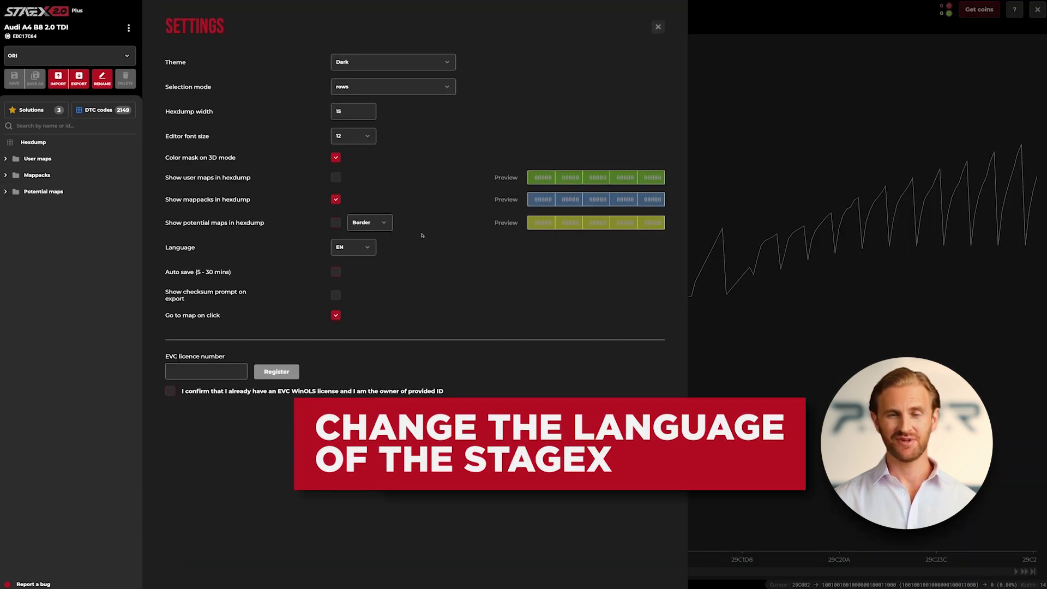
pyautogui.click(373, 248)
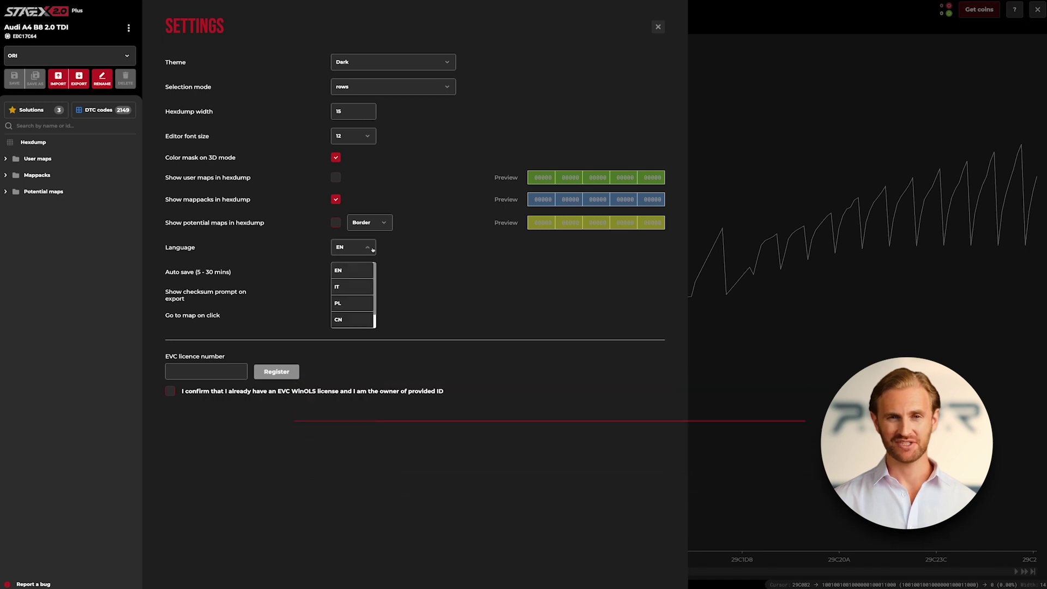
pyautogui.scroll(-1, 373, 307)
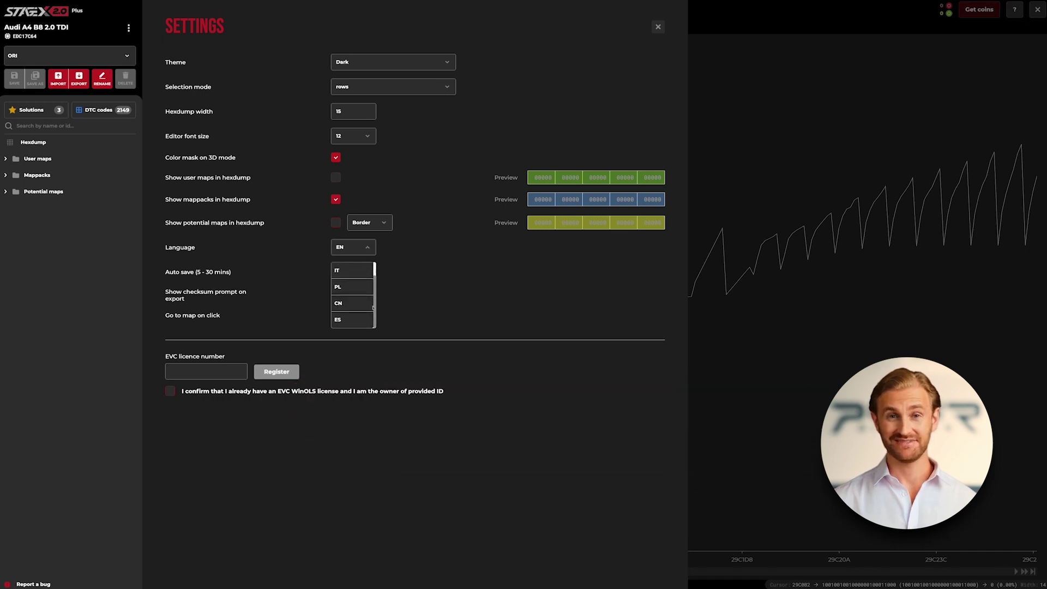
pyautogui.scroll(1, 376, 299)
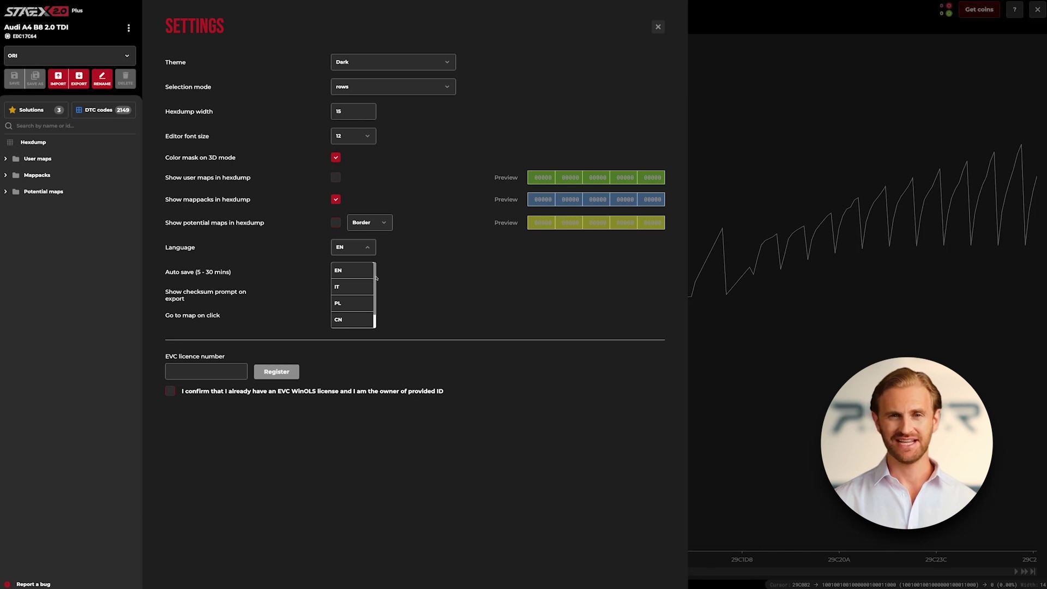
pyautogui.click(353, 287)
pyautogui.click(359, 303)
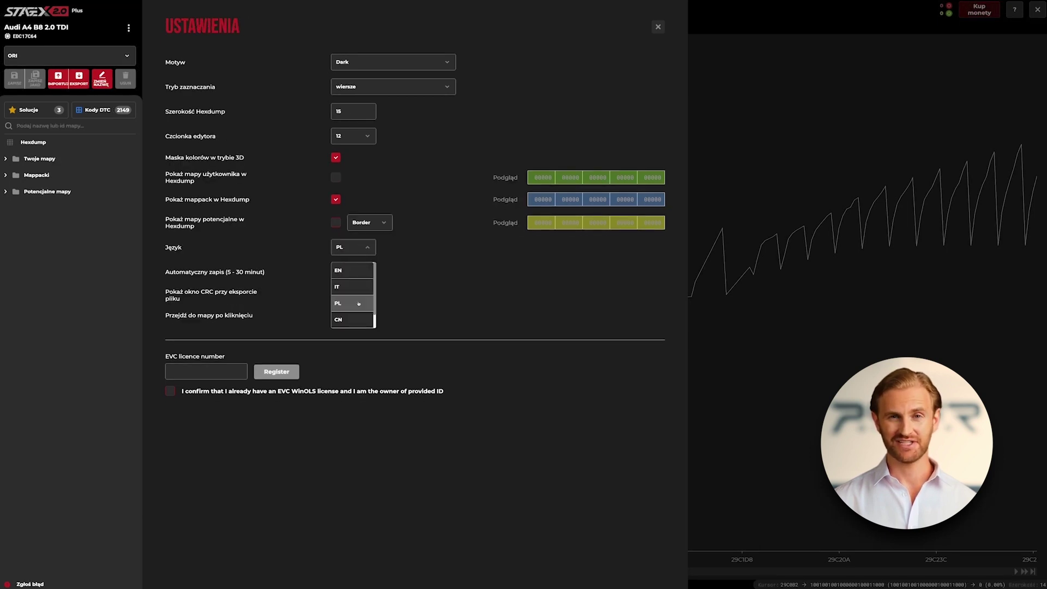
# Try CN and ES as the interface language and set it back to EN.
pyautogui.click(351, 319)
pyautogui.click(353, 247)
pyautogui.scroll(-1, 356, 311)
pyautogui.click(357, 321)
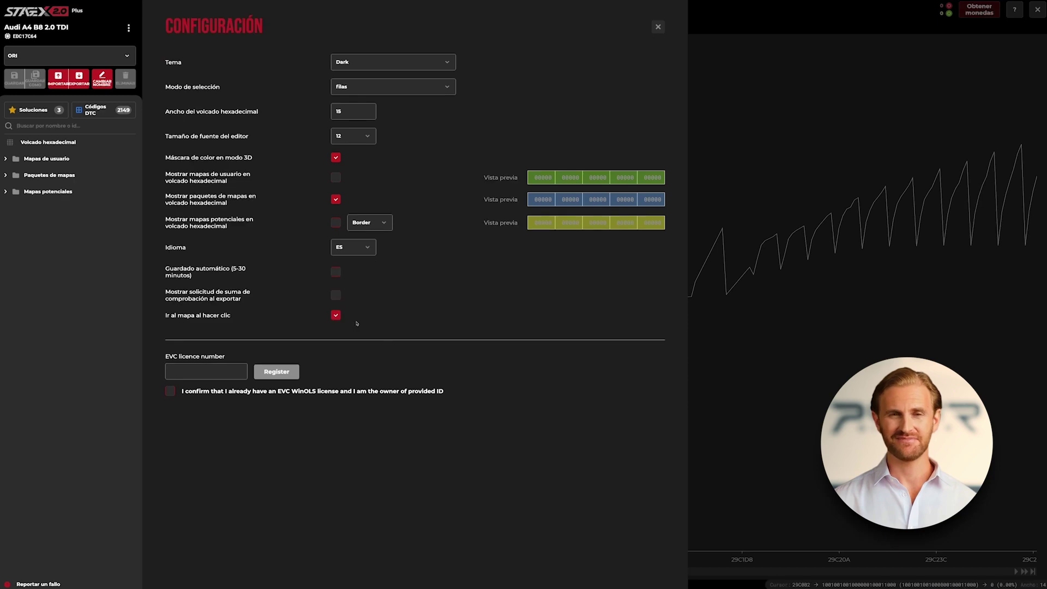
pyautogui.click(353, 247)
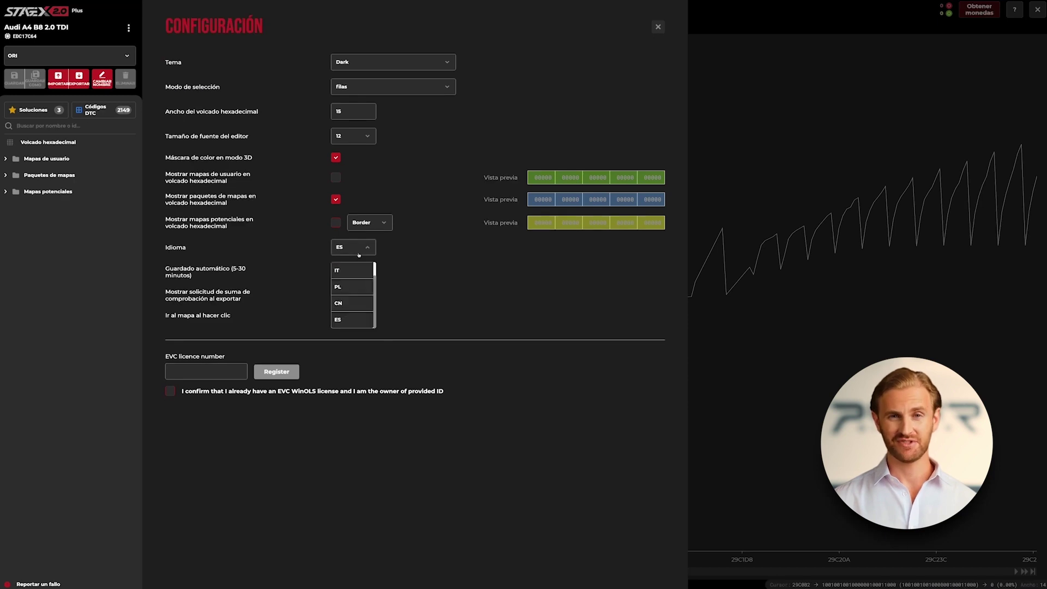
pyautogui.click(357, 276)
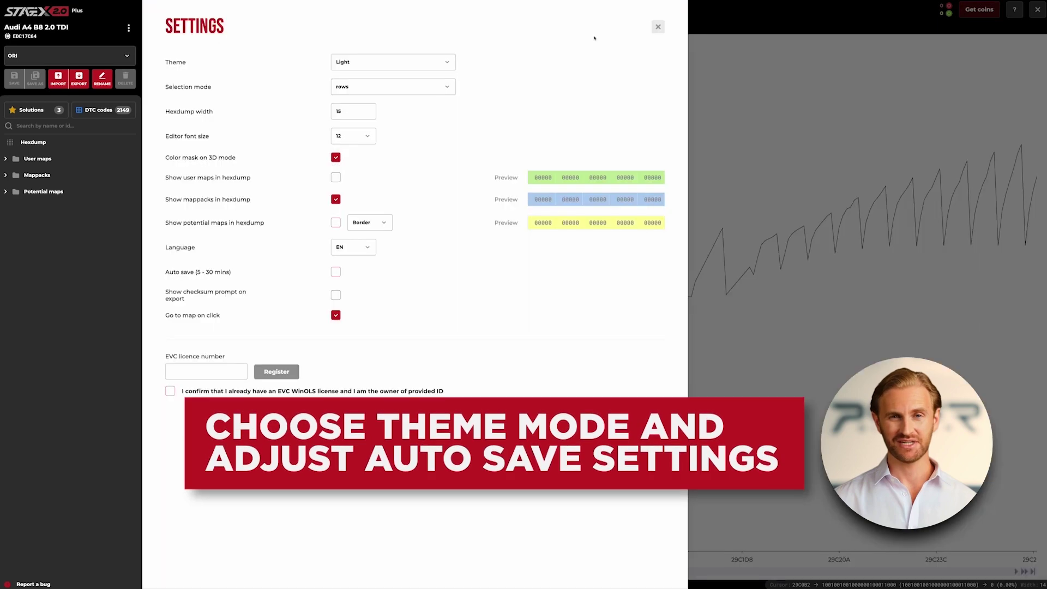
# View the map graph in the light theme and set the theme back to Dark in the settings.
pyautogui.press('Escape')
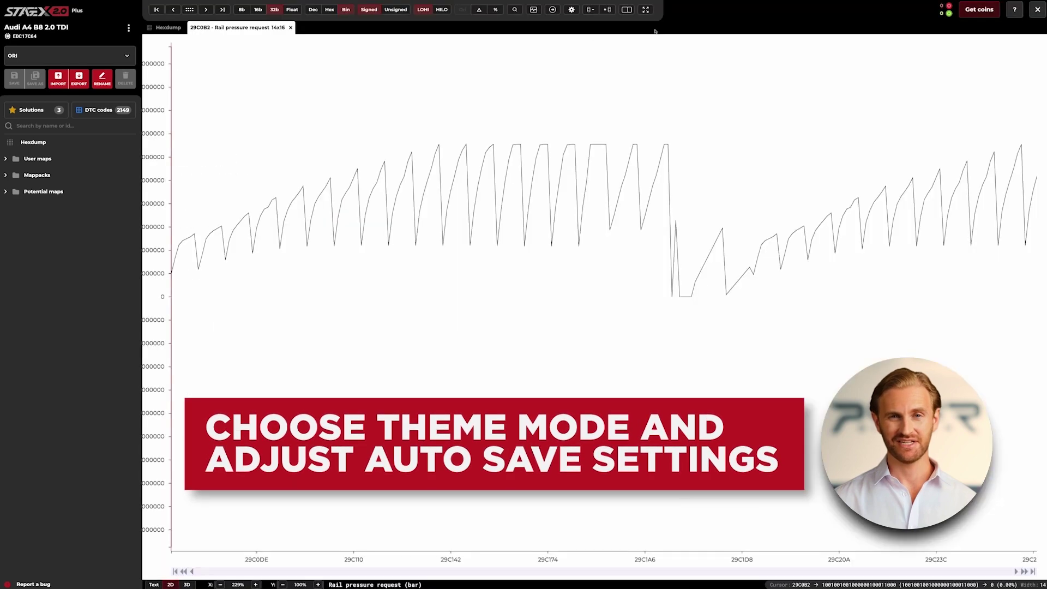
pyautogui.click(575, 15)
pyautogui.click(393, 62)
pyautogui.click(441, 103)
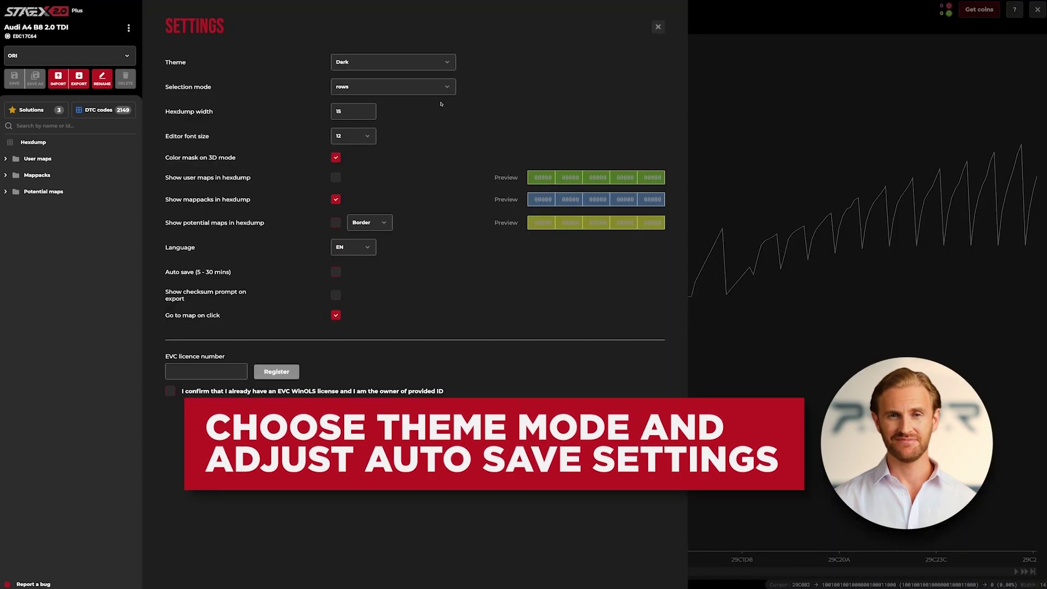
# Enable auto save in the settings with an interval of 5 minutes.
pyautogui.click(335, 272)
pyautogui.click(359, 272)
pyautogui.write('5')
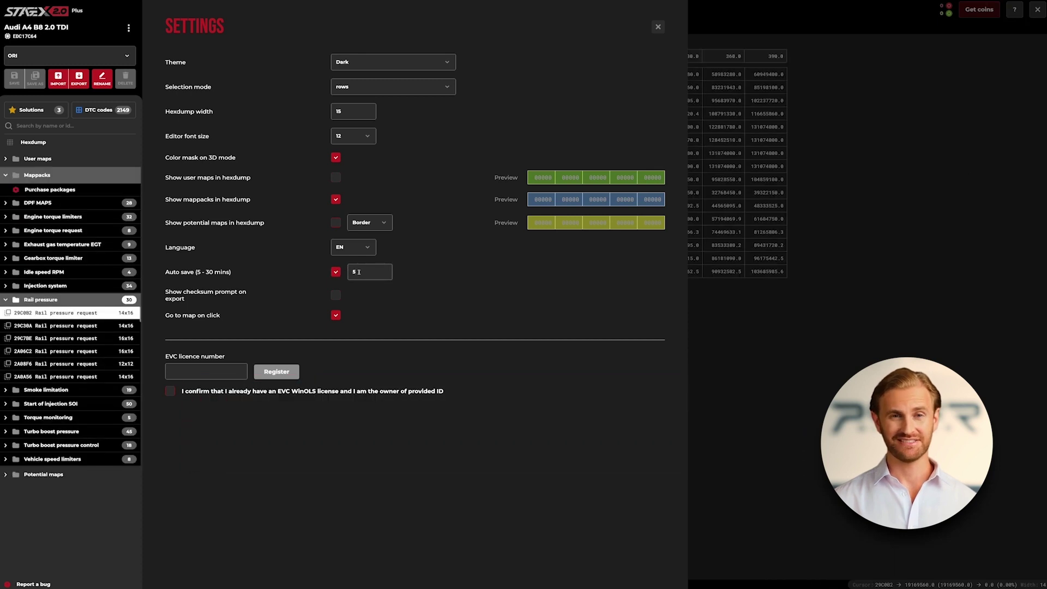
# Try an editor font size of 18 on the map table and restore the size to 12.
pyautogui.click(354, 136)
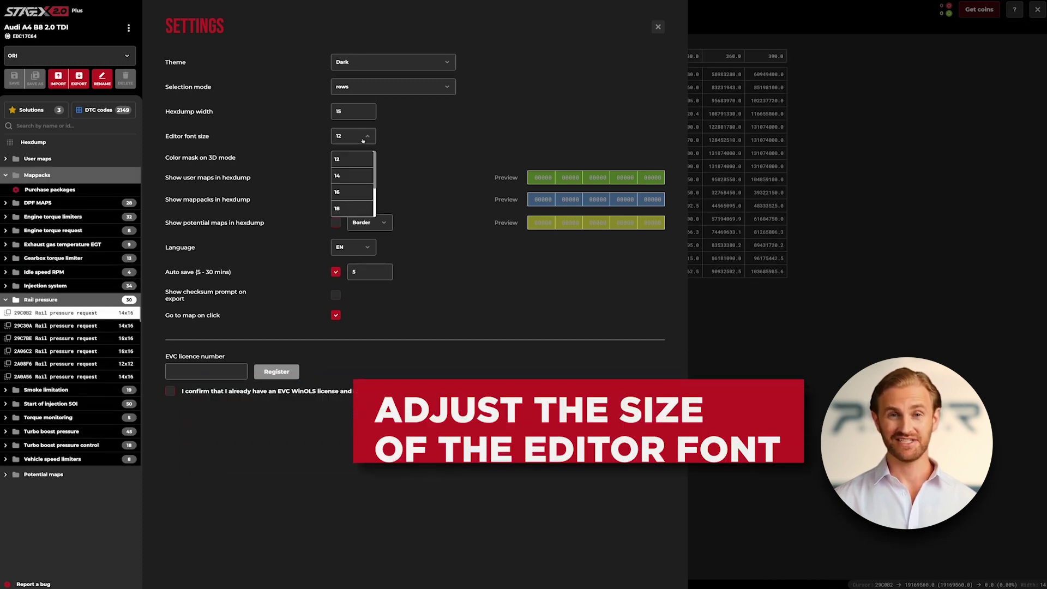
pyautogui.click(357, 208)
pyautogui.click(658, 27)
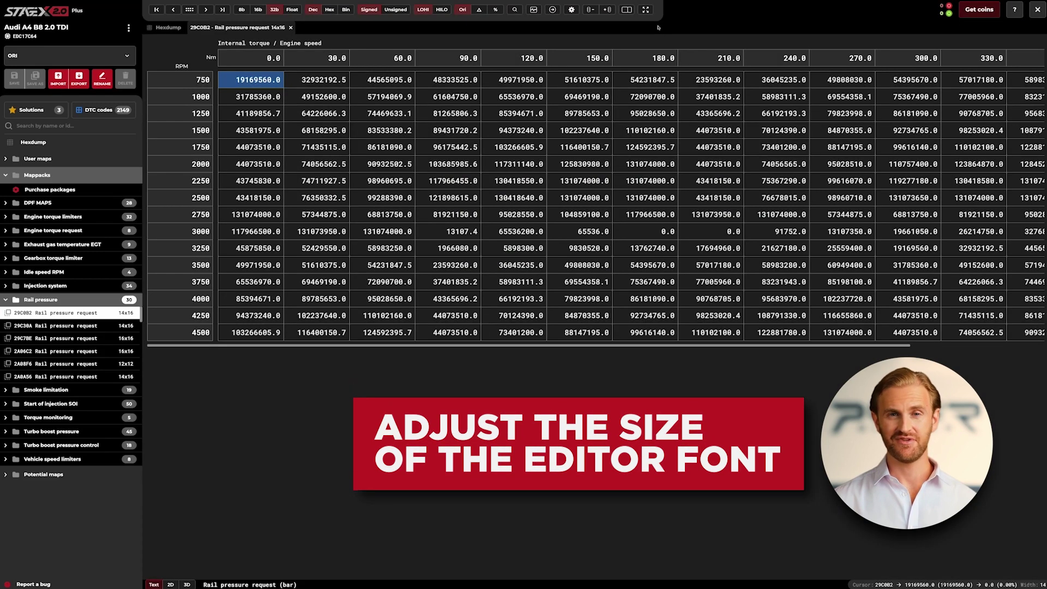
pyautogui.click(570, 10)
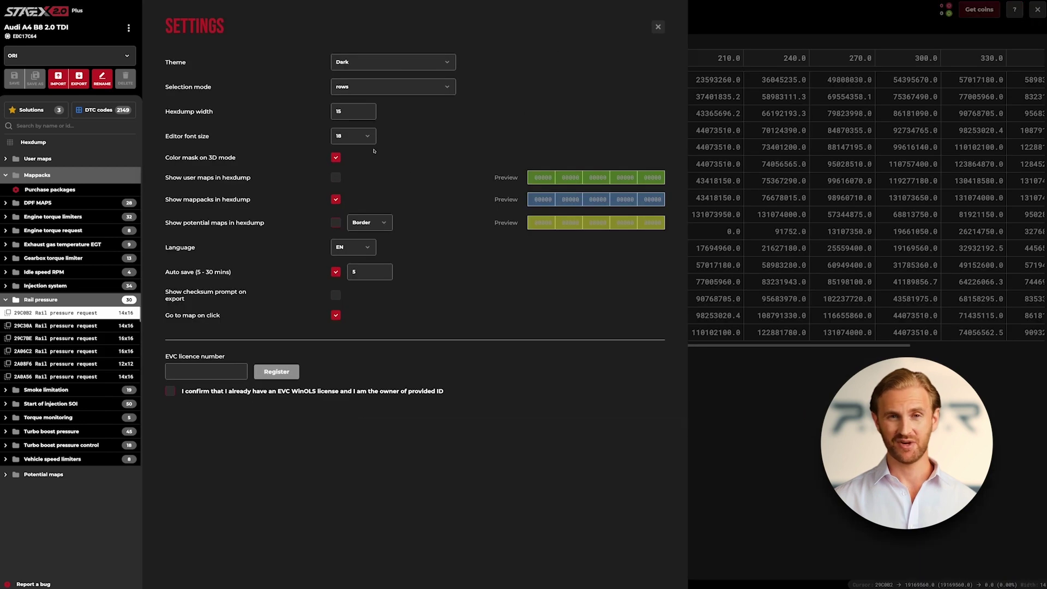
pyautogui.click(359, 139)
pyautogui.click(359, 159)
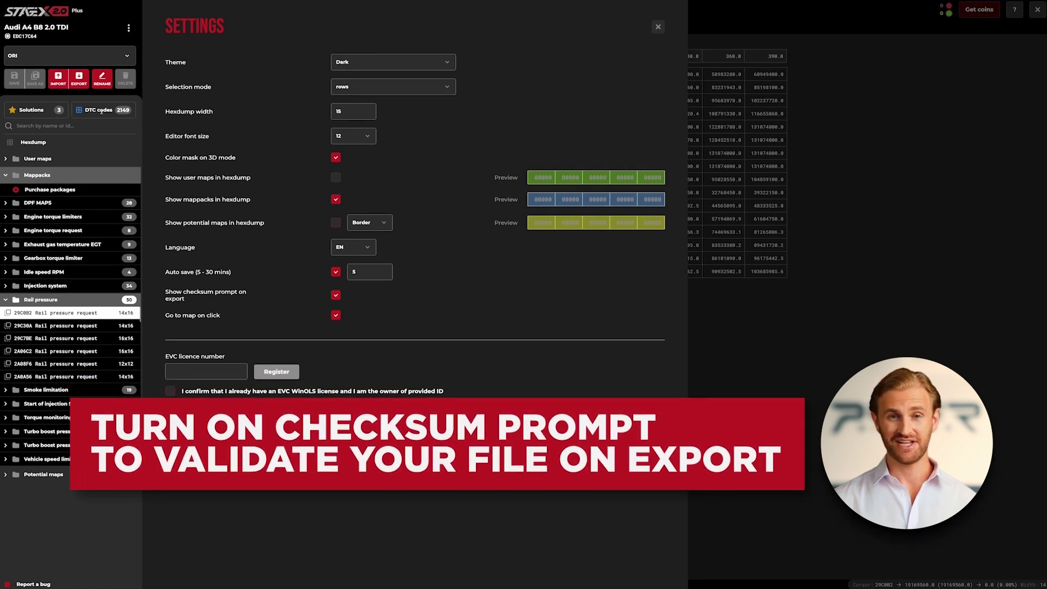
# Export the file and choose to correct its checksum now.
pyautogui.click(81, 78)
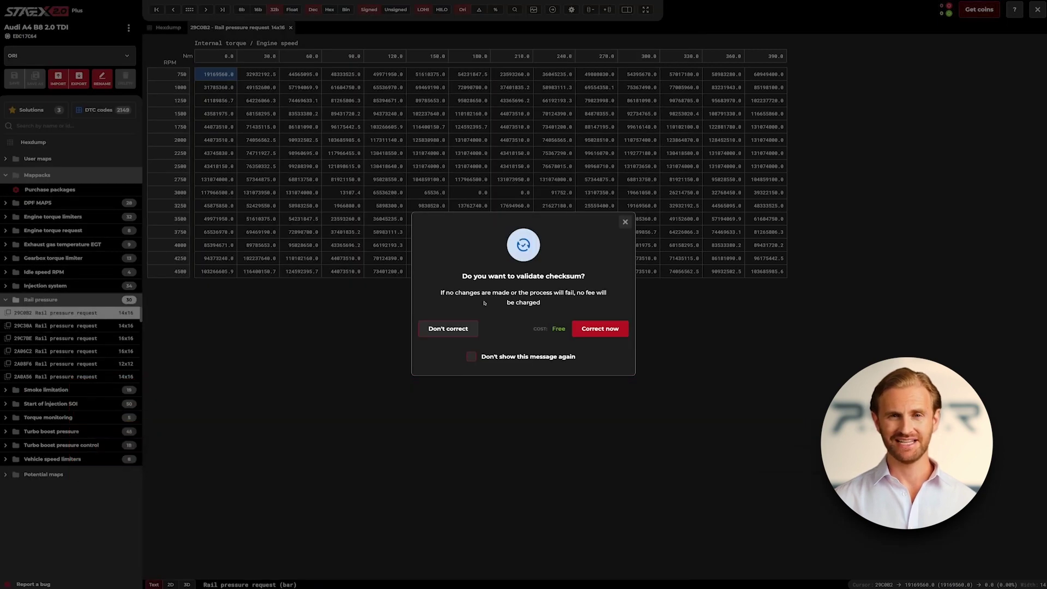
pyautogui.click(595, 330)
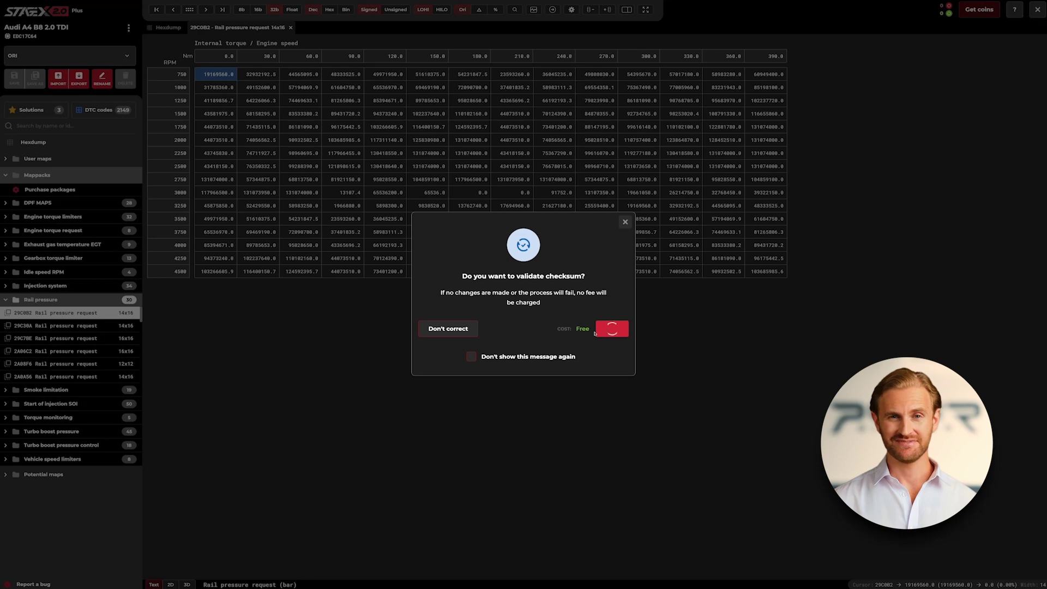